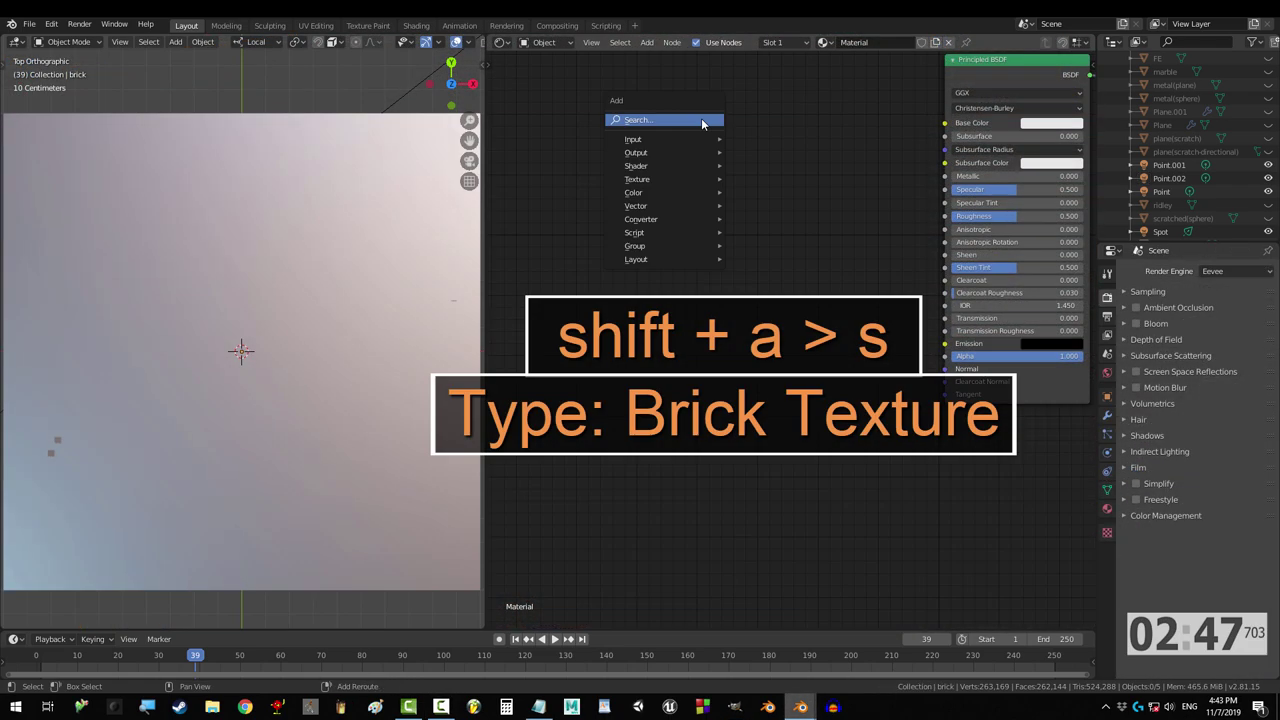
Add a Brick Texture node to the material.
text(sbrick)
key(Return)
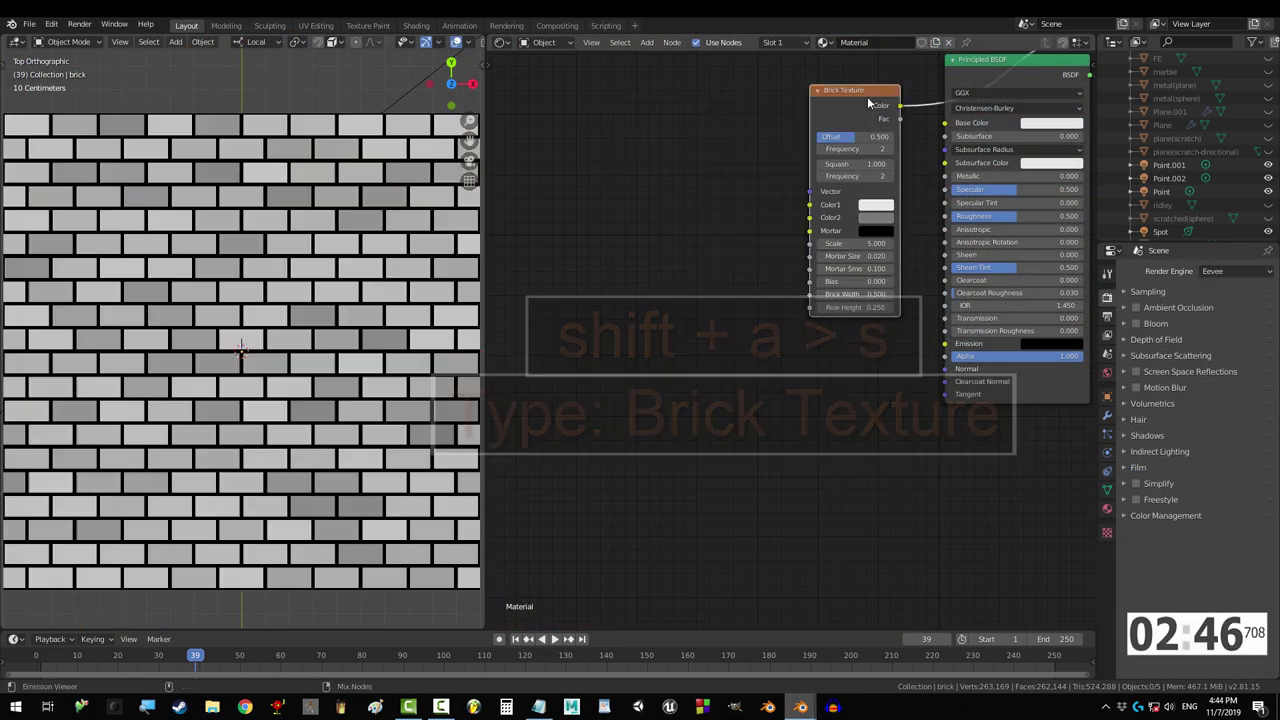
click(867, 96)
Set brick Color1 to orange, Color2 to dark red, and brighten the mortar to V 0.317.
click(876, 204)
click(908, 82)
click(876, 217)
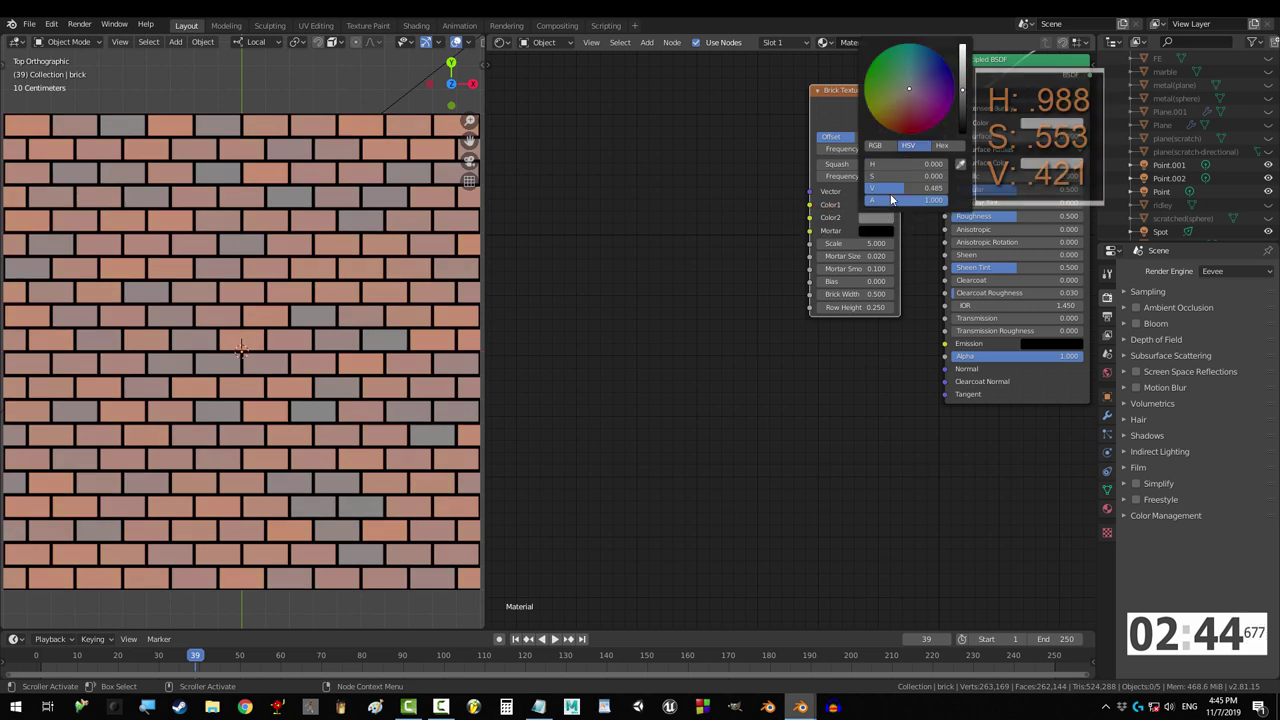
click(893, 176)
click(876, 230)
drag(870, 188, 892, 188)
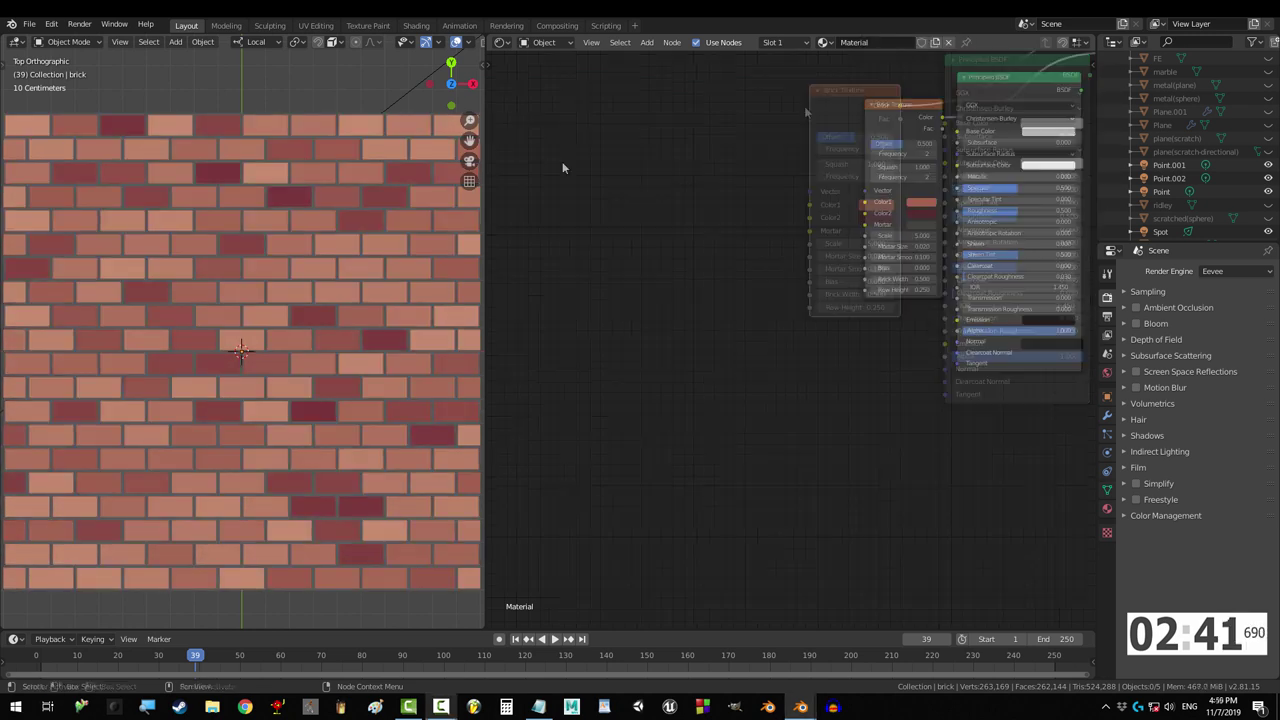
Add a Musgrave texture with Scale 13.8, Detail 16, Dimension 0.1, Lacunarity 1.5.
key(shift+a)
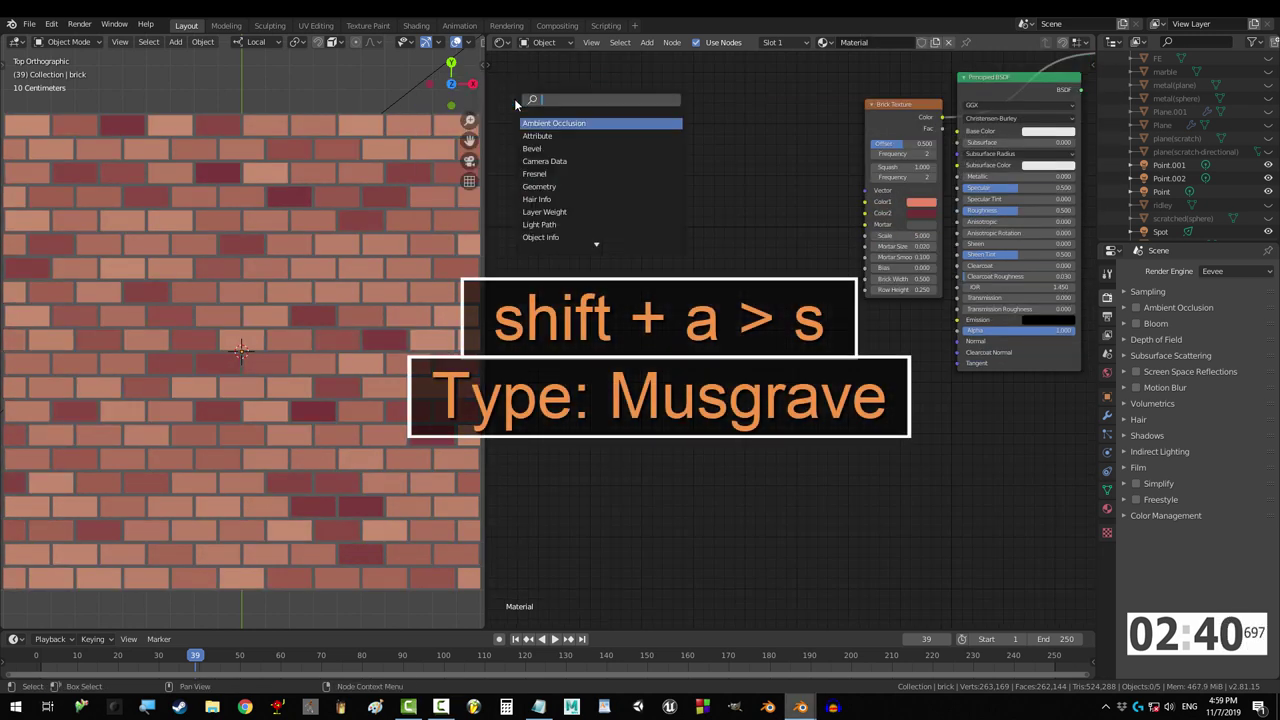
text(smusgr)
key(Return)
click(541, 165)
ctrl+shift+click(541, 165)
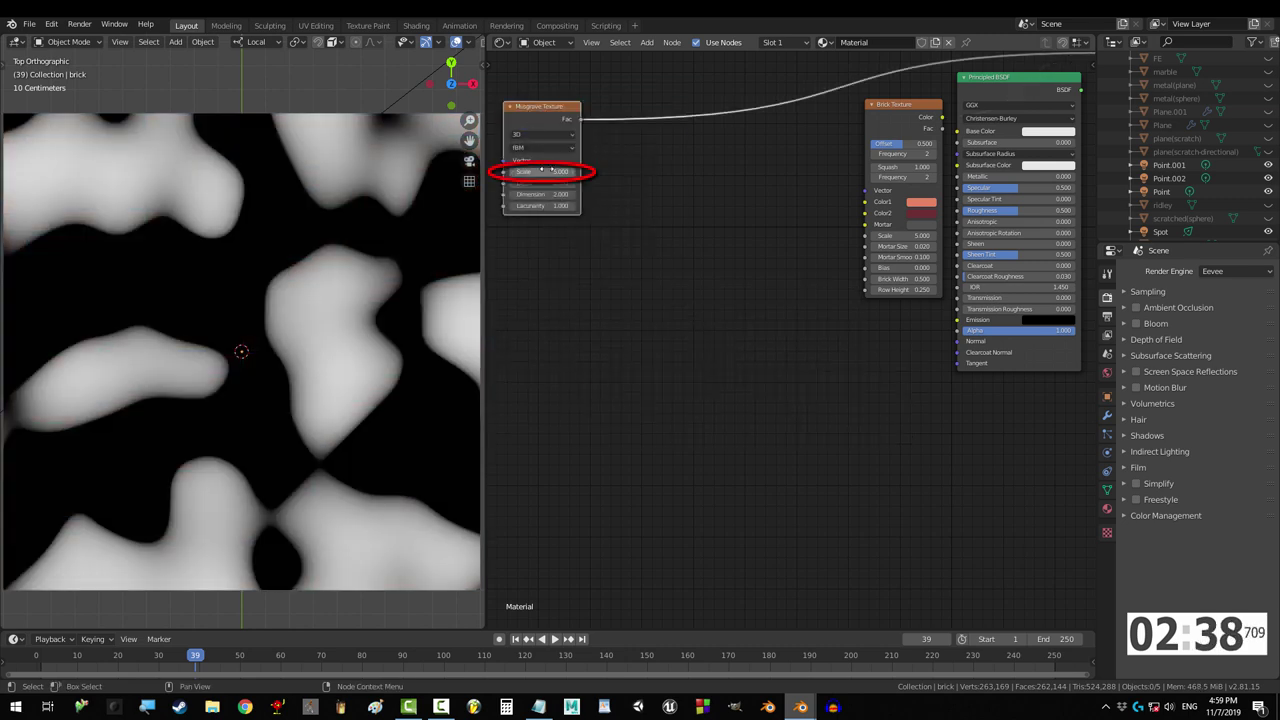
click(551, 168)
text(13)
key(Tab)
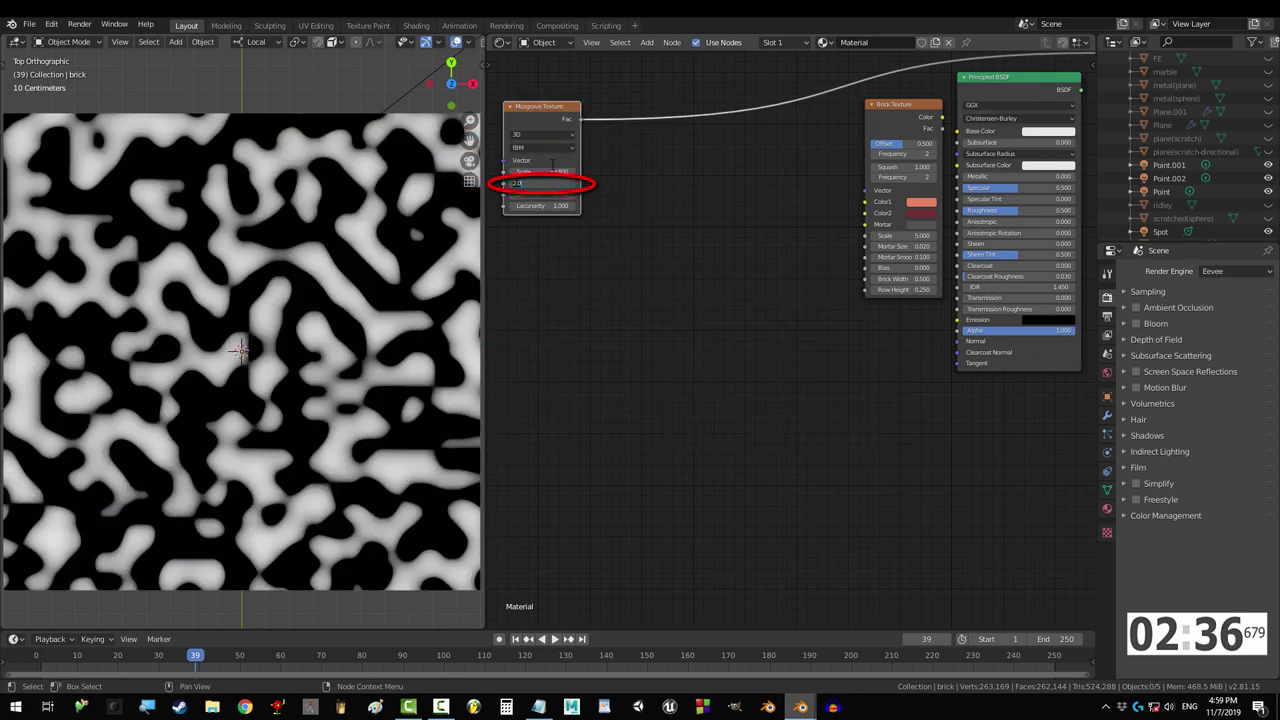
text(16)
key(Tab)
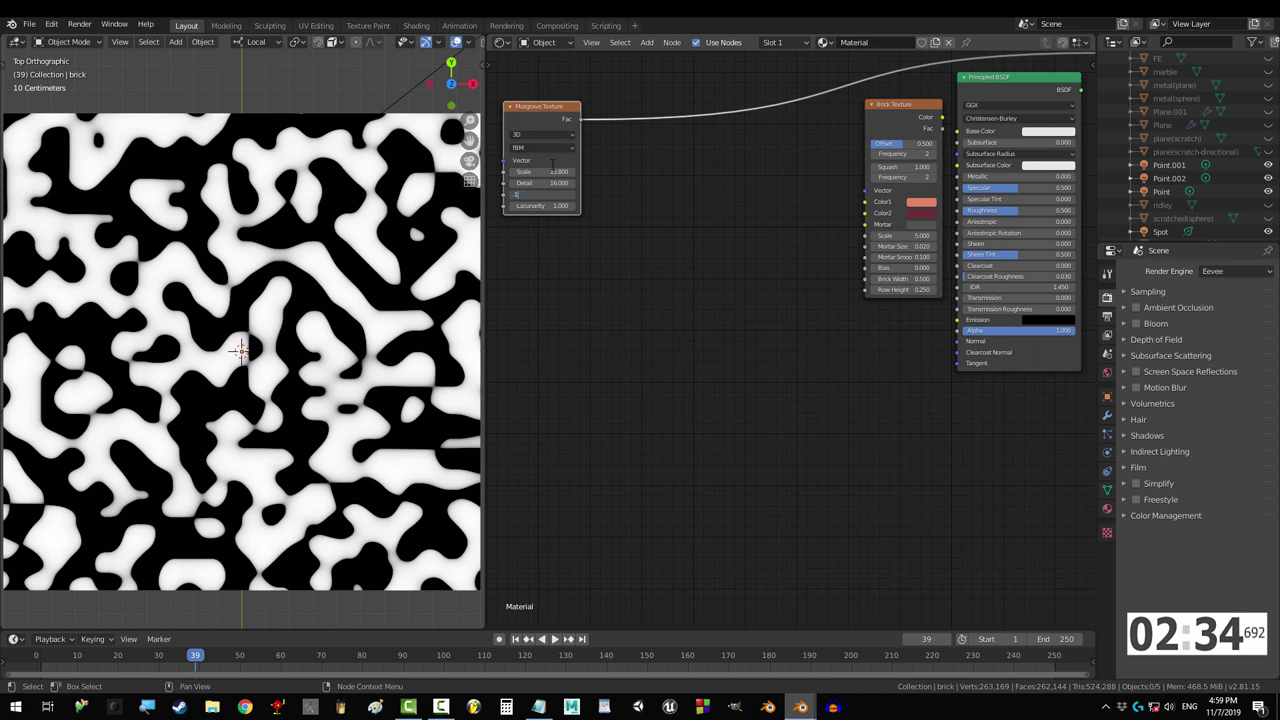
key(Tab)
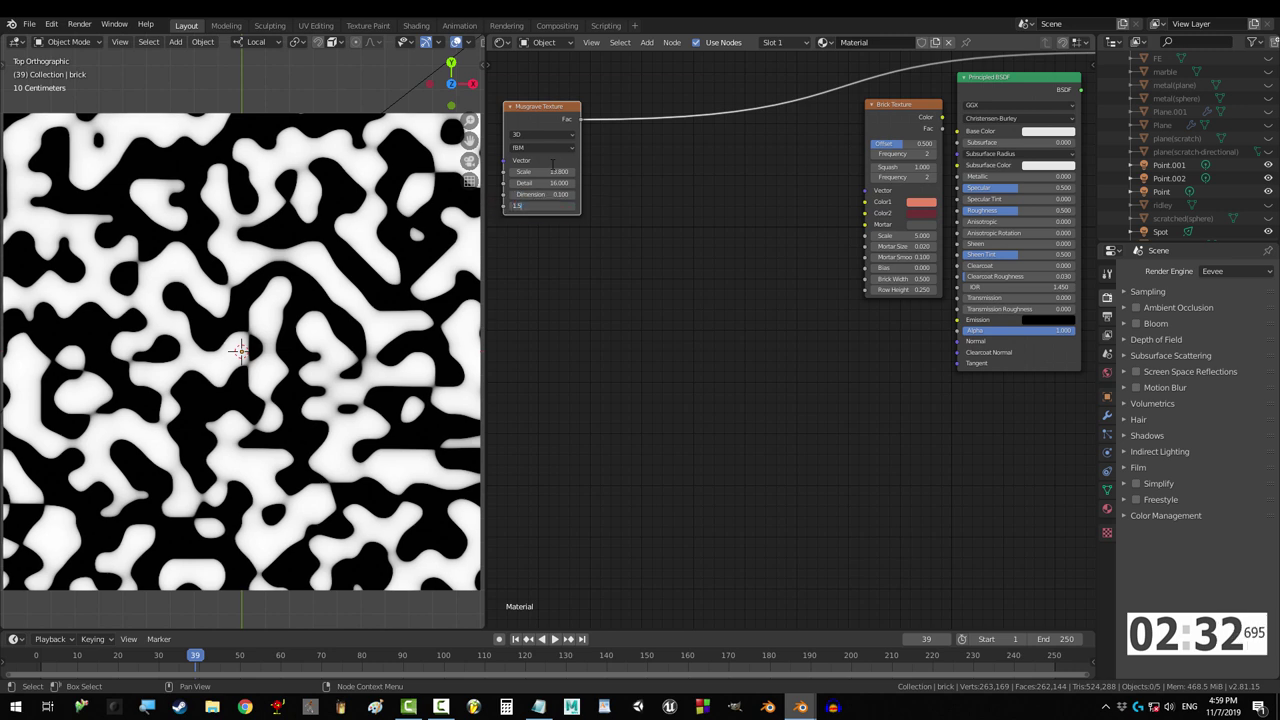
key(Return)
Add a Noise Texture with Scale 73.3.
key(shift+a)
text(snoise)
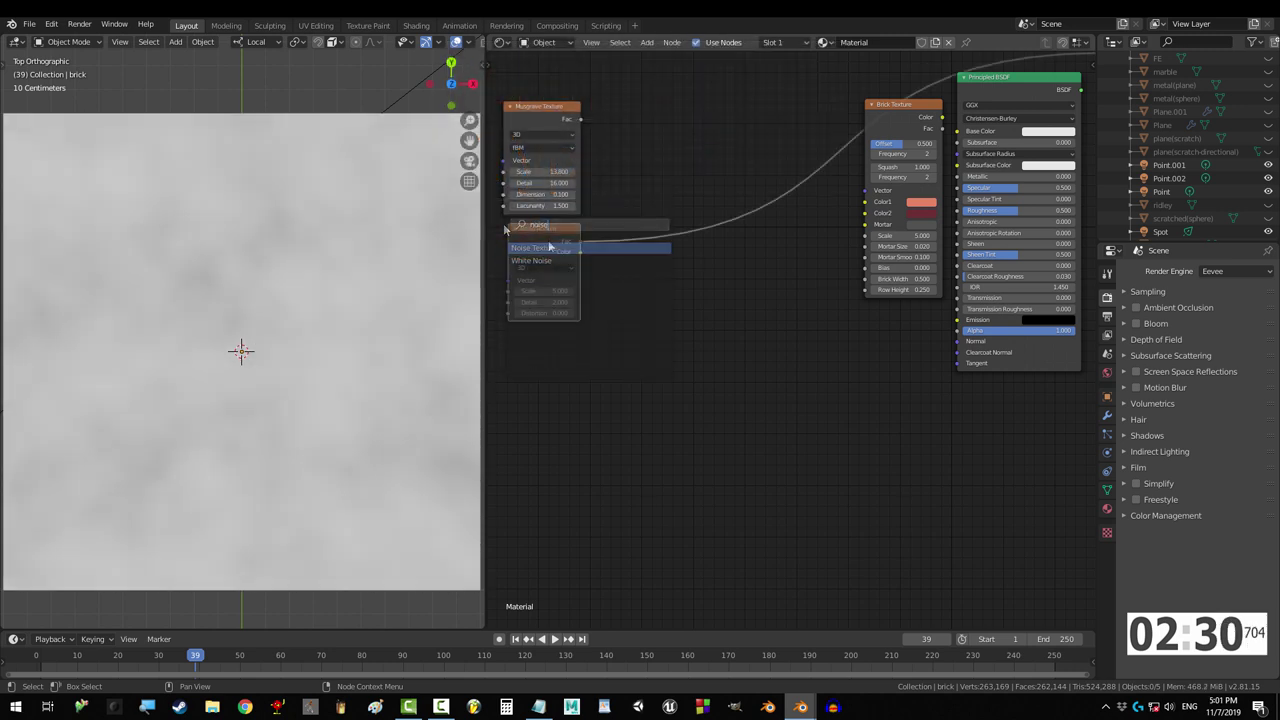
key(Return)
click(549, 246)
click(540, 290)
key(Tab)
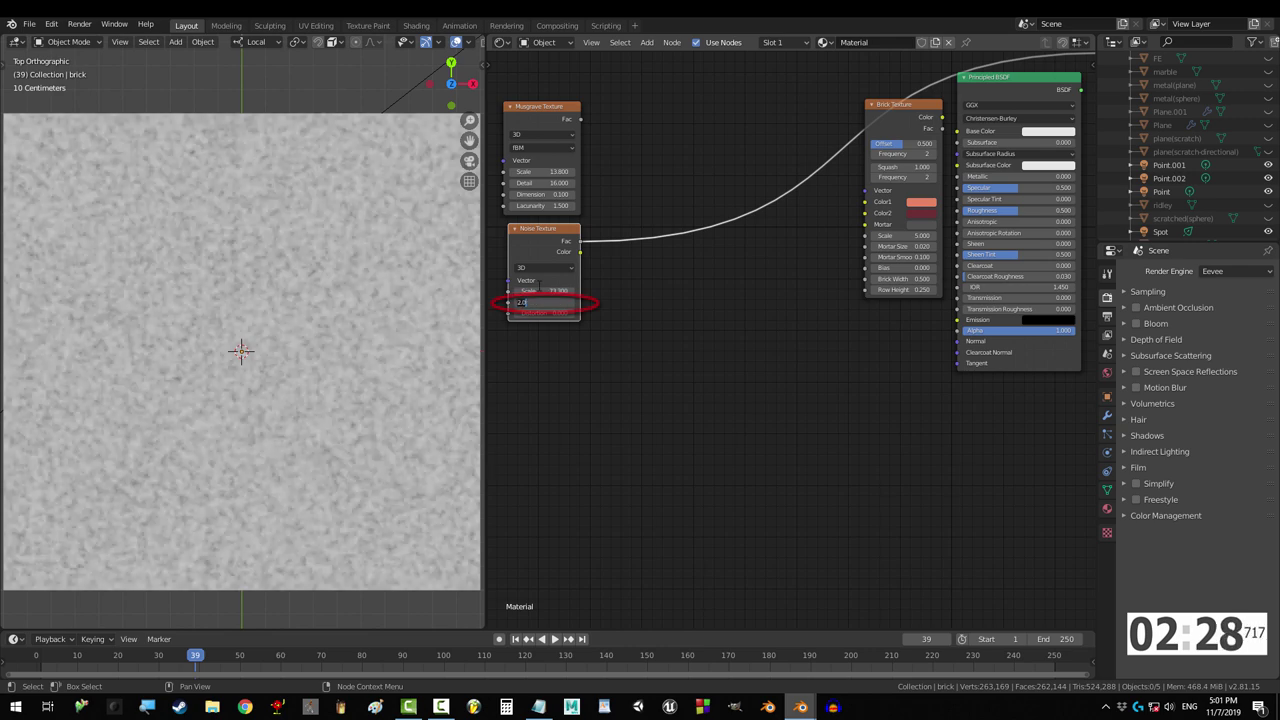
Mix the Musgrave and Noise textures in a MixRGB node at Fac 0.907.
key(shift+a)
text(smix)
click(680, 285)
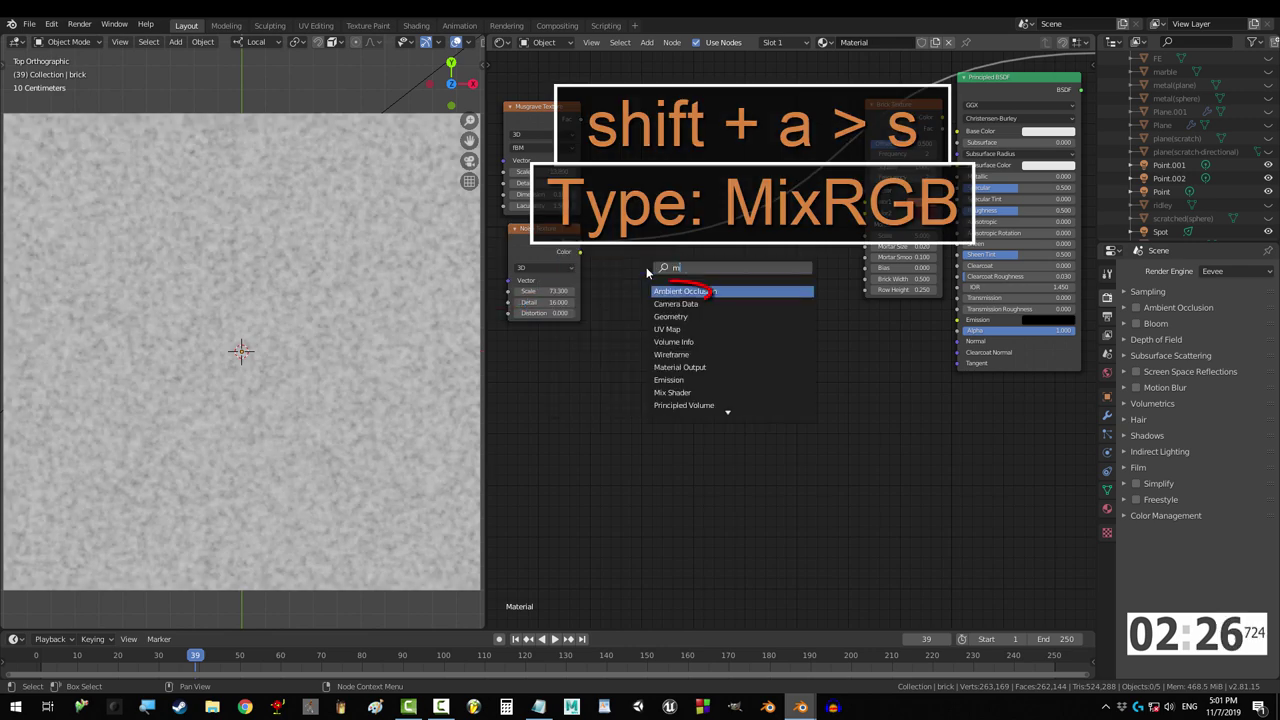
click(580, 117)
drag(580, 119, 598, 192)
drag(582, 242, 598, 204)
click(630, 180)
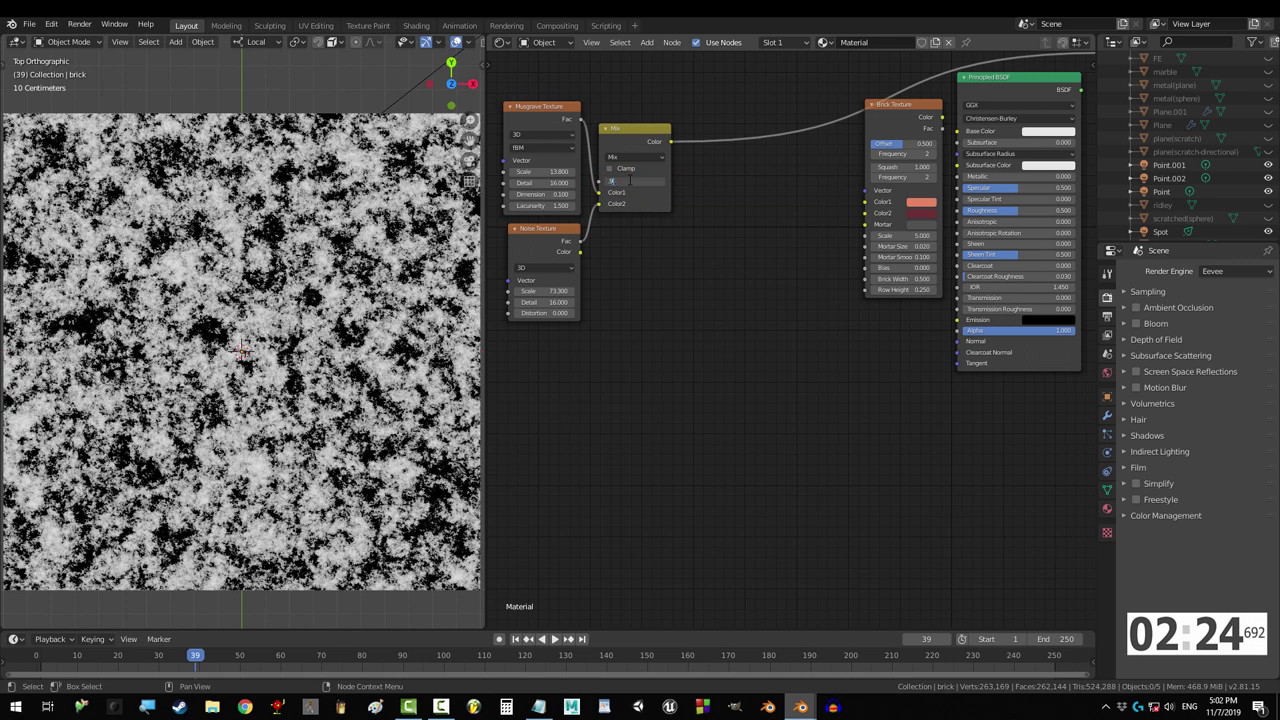
text(.907)
key(Return)
Pass the mix through a ColorRamp into the brick texture's Mortar Smooth.
key(shift+a)
text(scolorramp)
key(Return)
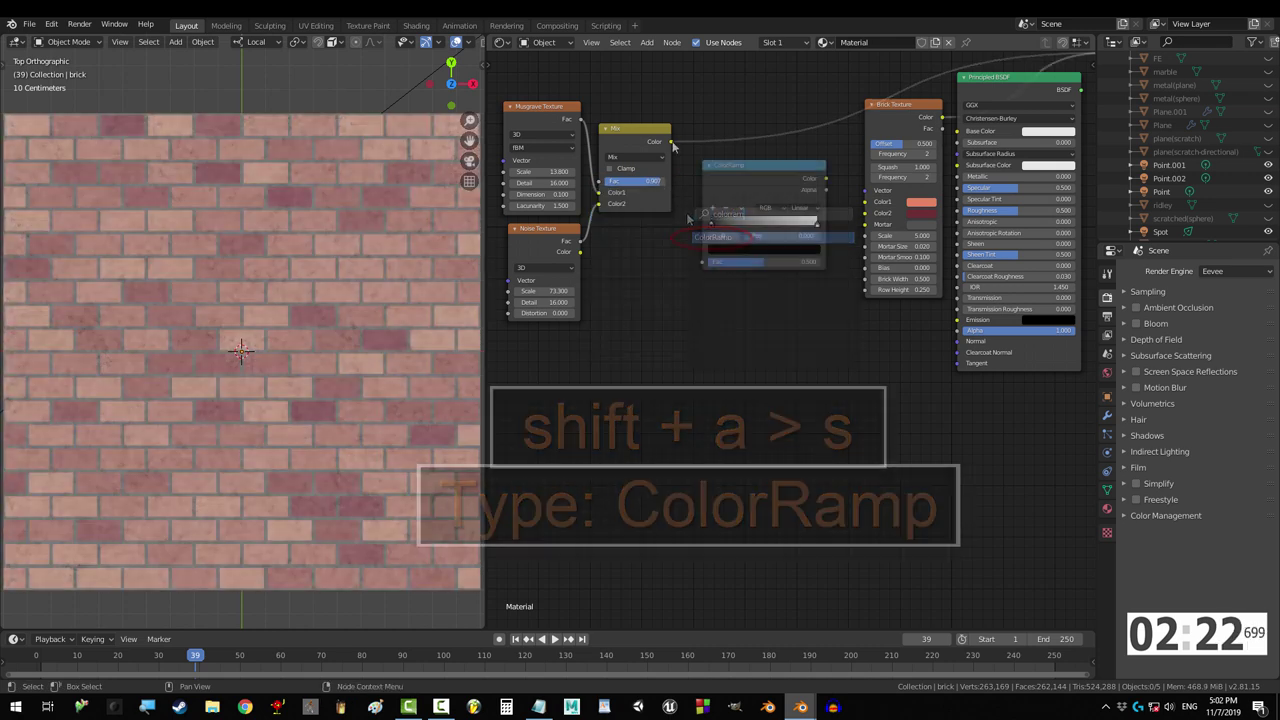
click(700, 265)
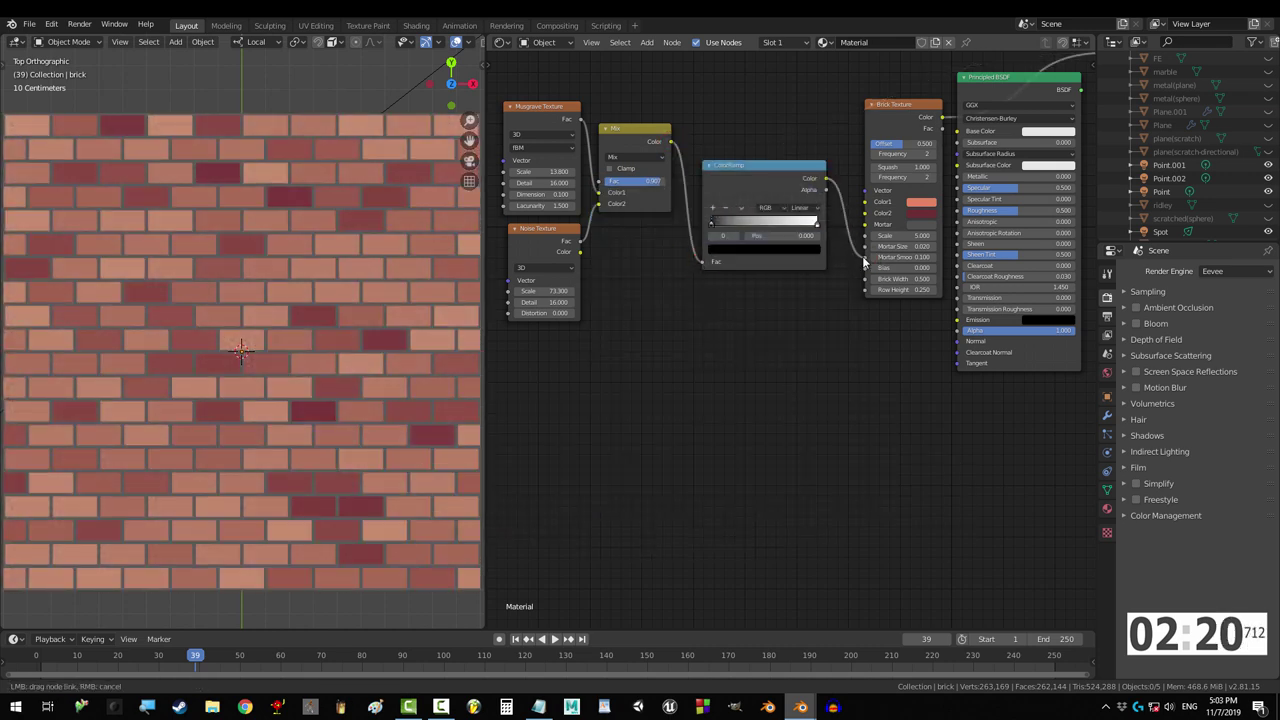
scroll(240, 350, up, 3)
drag(865, 262, 776, 224)
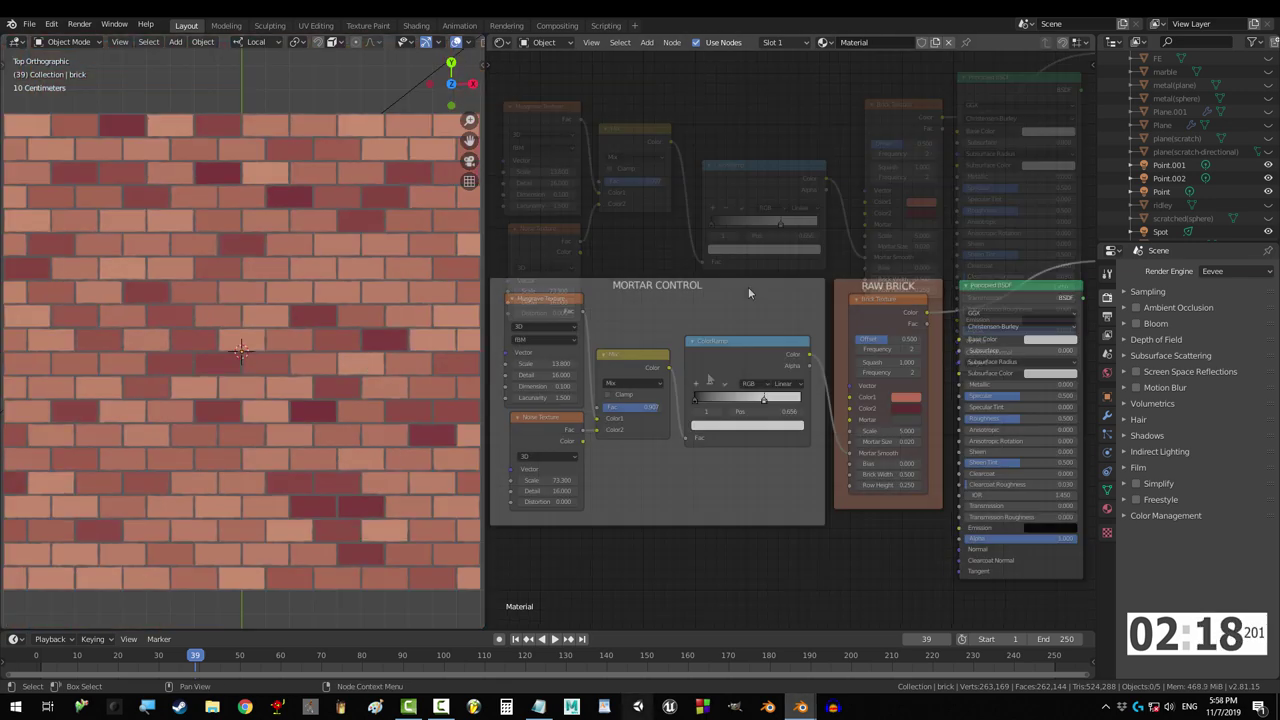
key(shift+a)
Add a second Musgrave texture with Scale 22.2, Detail 16, Lacunarity 1.3.
text(smusgr)
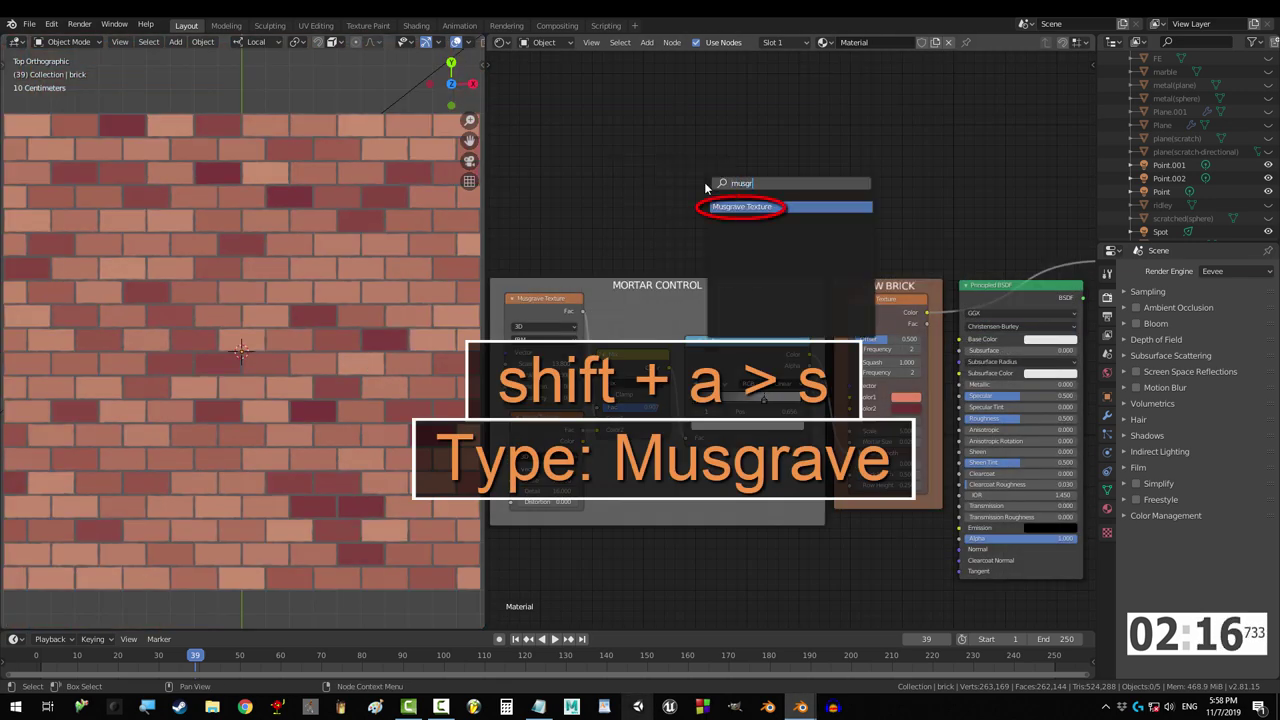
key(Return)
click(740, 159)
click(743, 220)
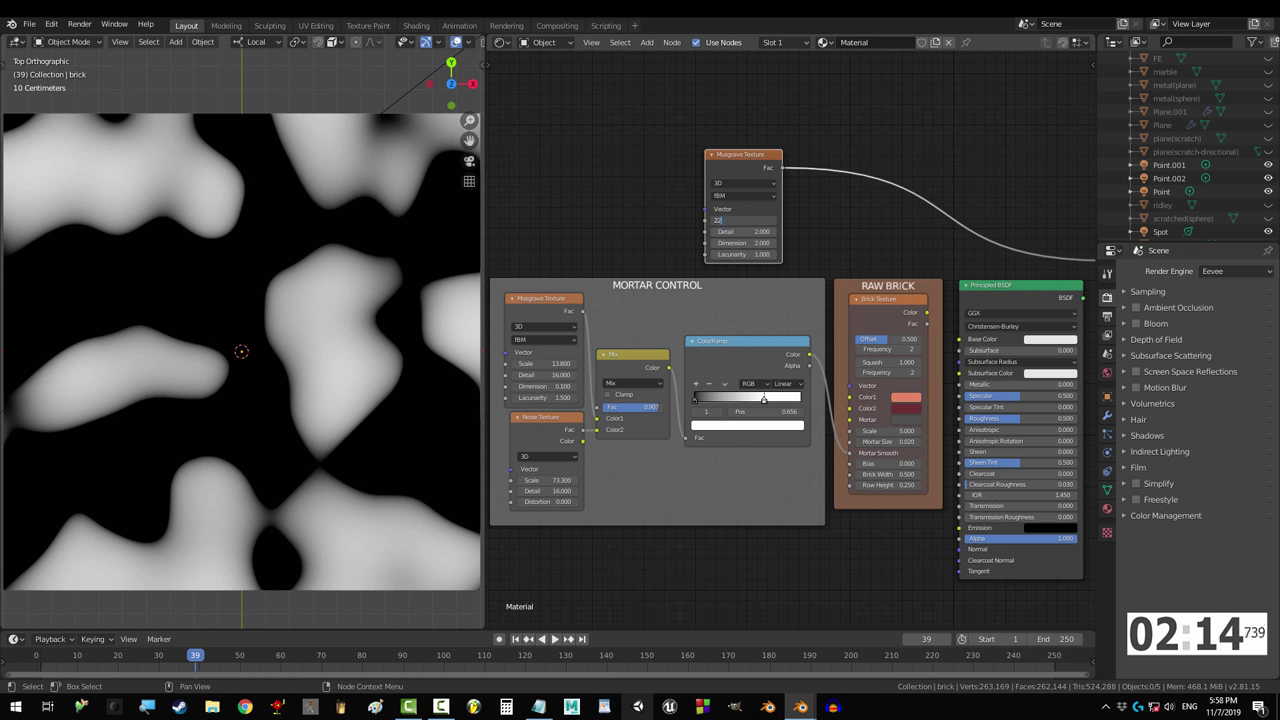
text(22.2)
click(740, 231)
click(765, 242)
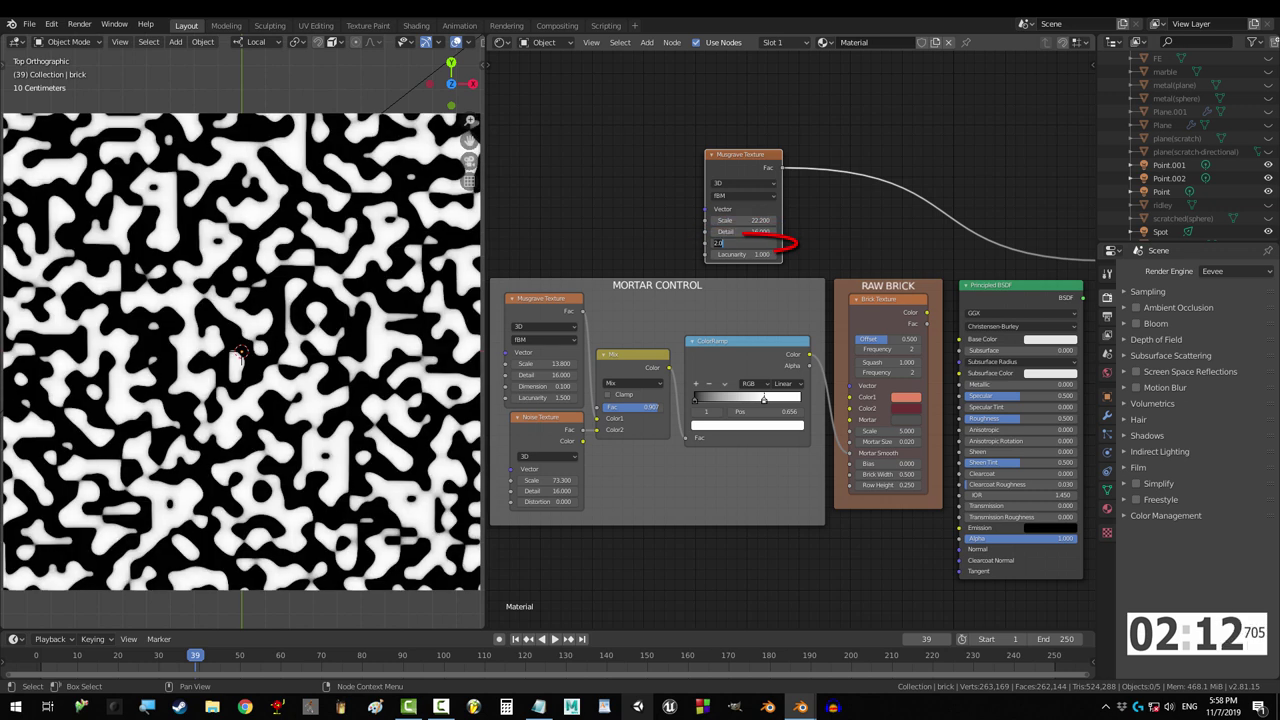
text(0)
click(743, 254)
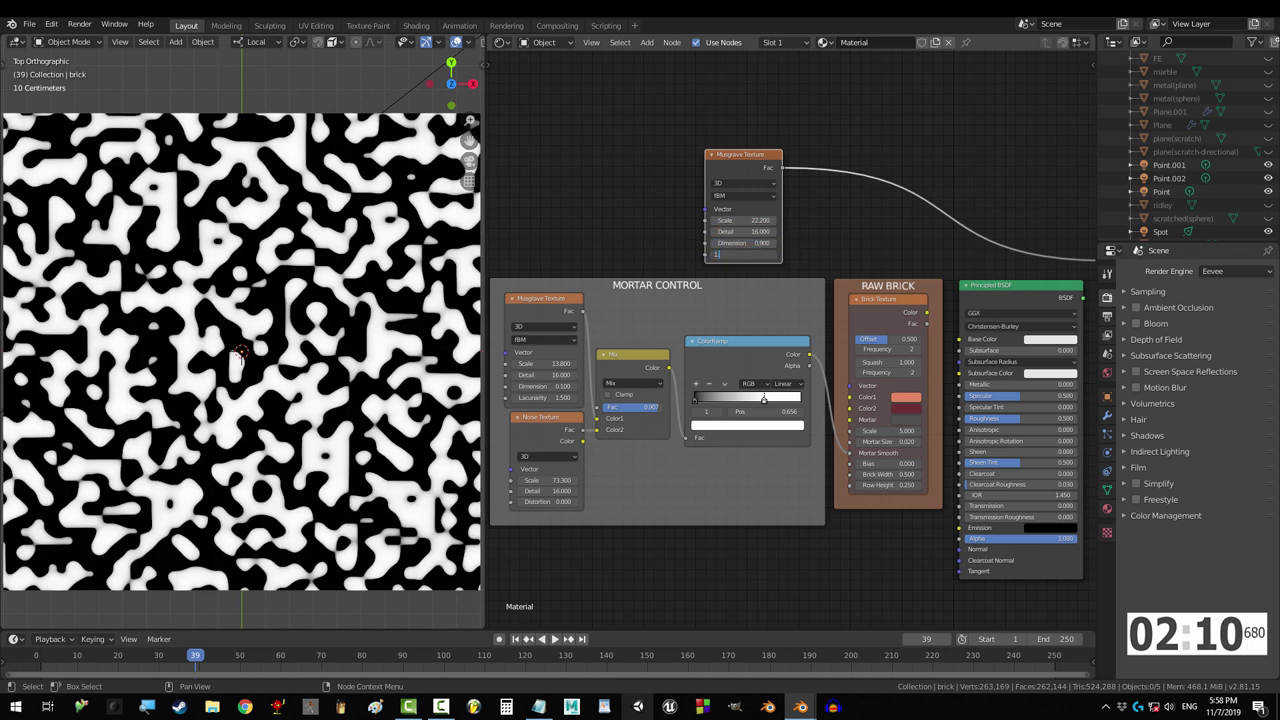
text(1.3)
key(Return)
Add a MixRGB node after the Musgrave with Fac 0.883.
key(shift+a)
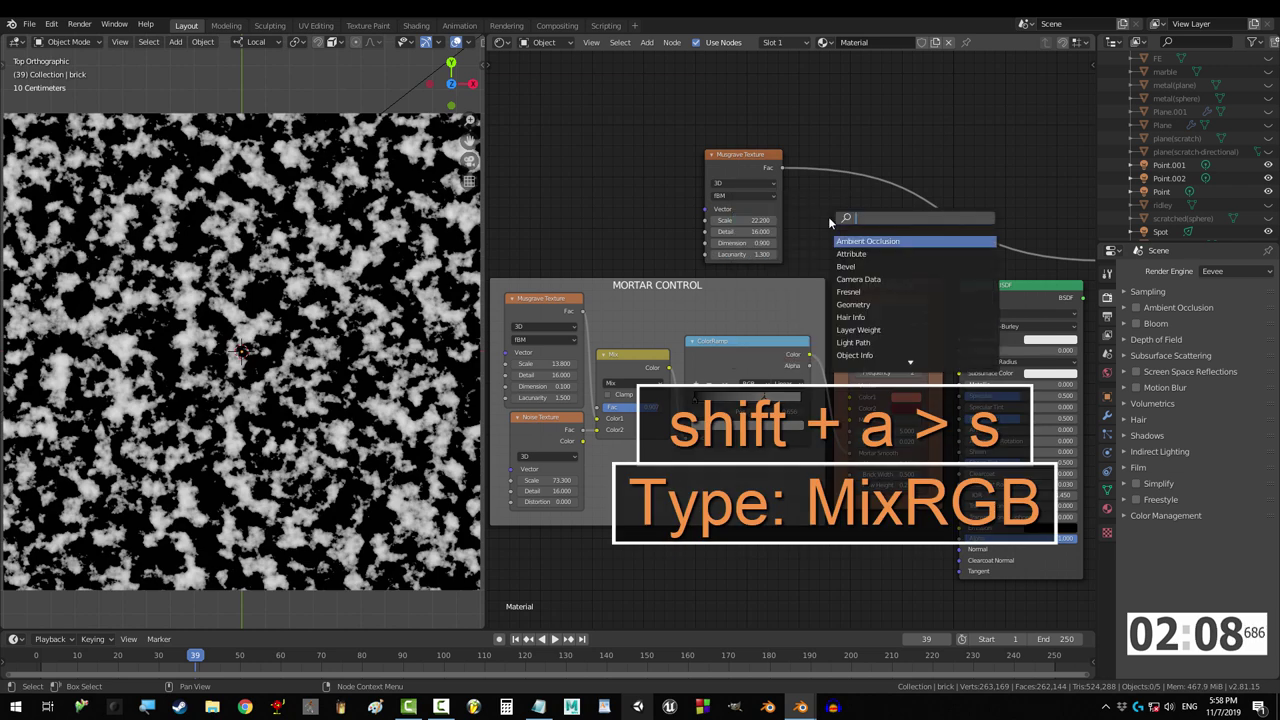
text(sMixRGB)
key(Return)
click(818, 176)
click(853, 230)
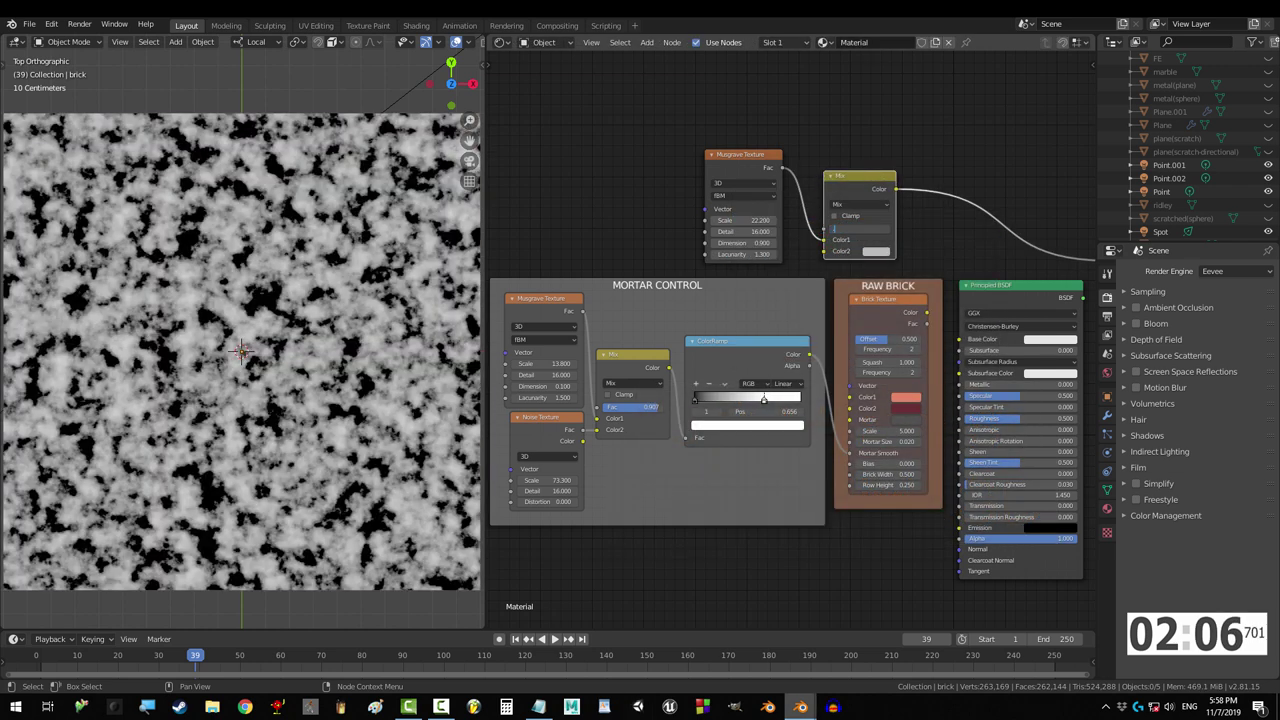
text(.883)
key(Return)
Add another MixRGB set to Multiply, fed by the first Mix node.
key(shift+a)
text(sMixRGB)
key(Return)
click(1000, 185)
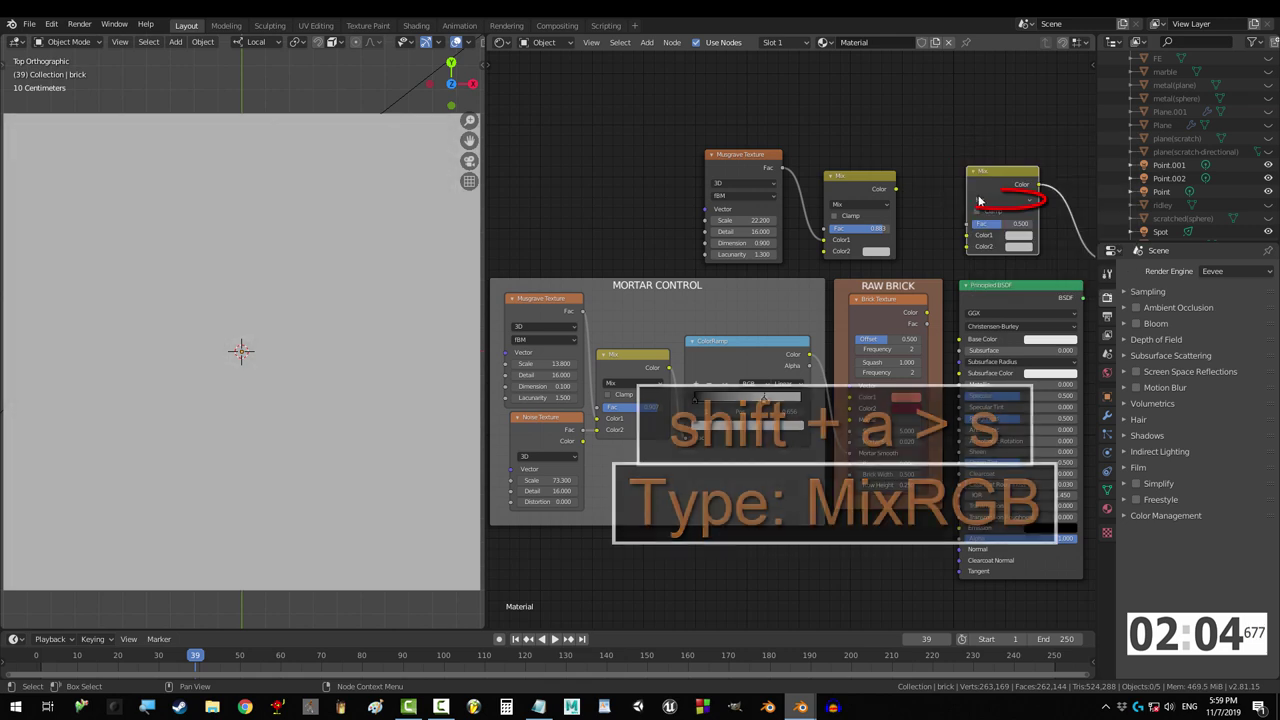
click(1003, 199)
click(997, 241)
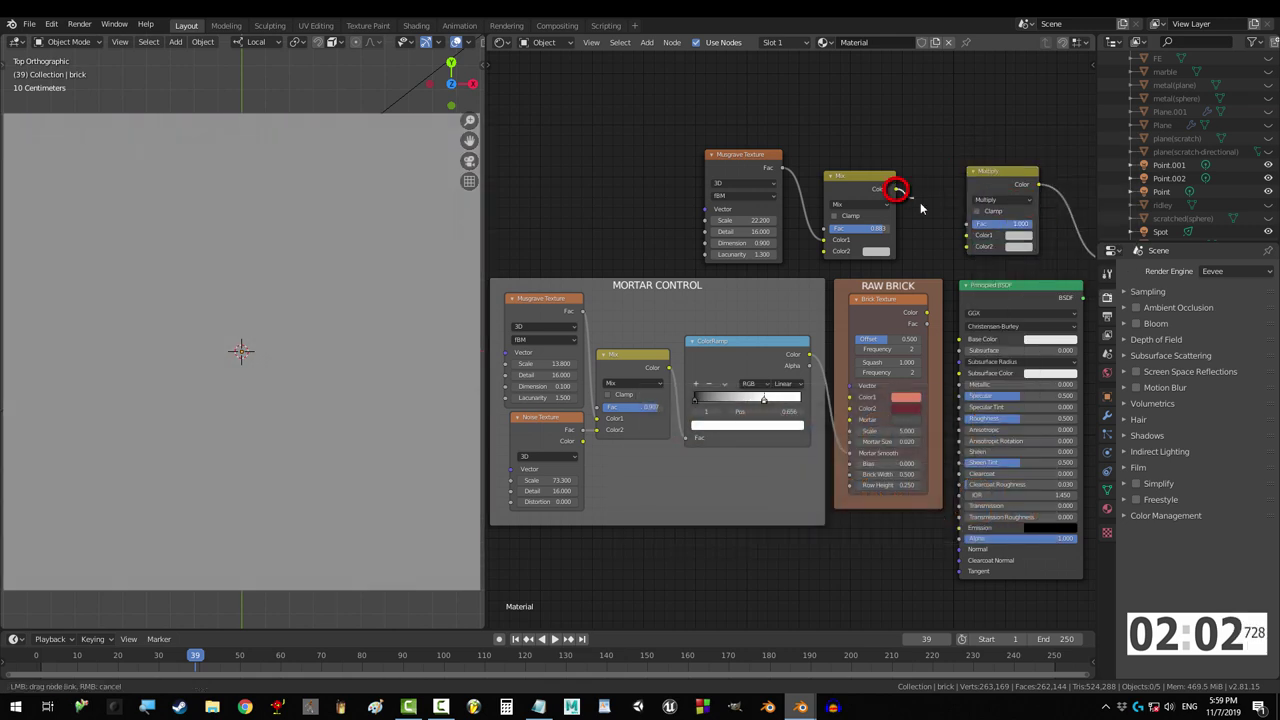
drag(968, 241, 968, 241)
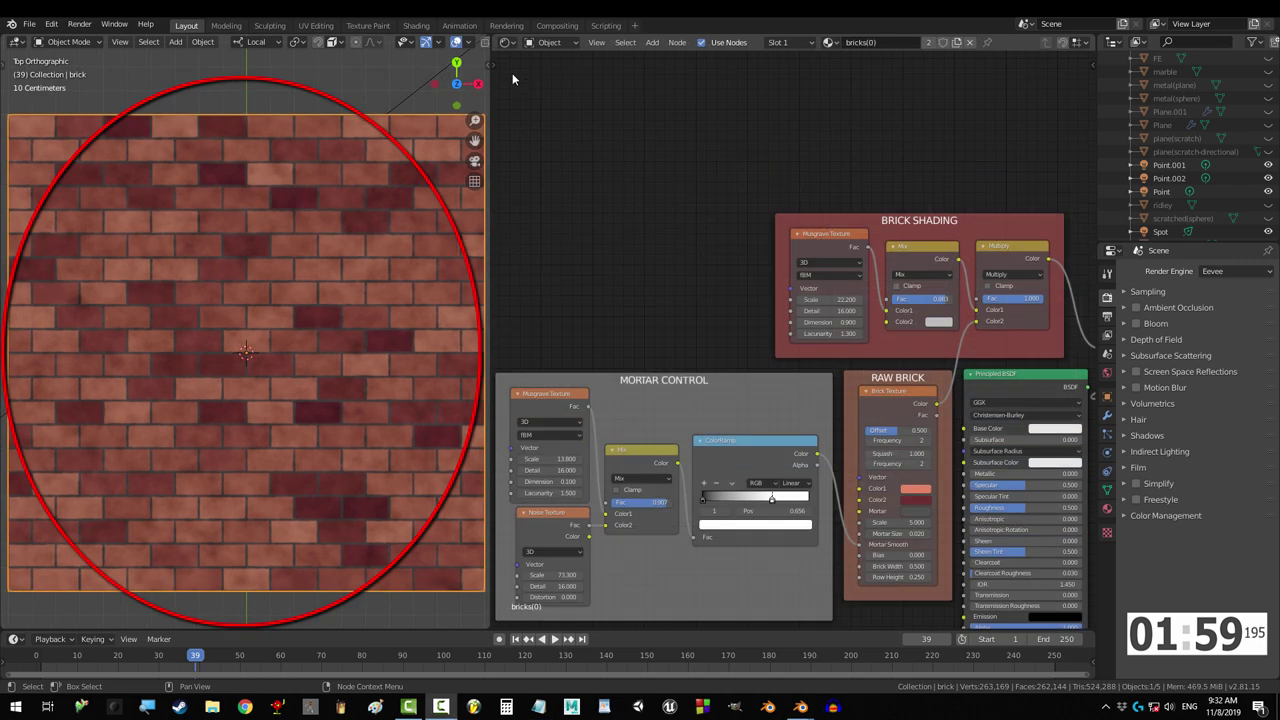
Add a third Musgrave texture: Scale 13.8, Detail 16, Dimension 0.3, Lacunarity 1.3.
key(shift+a)
text(s)
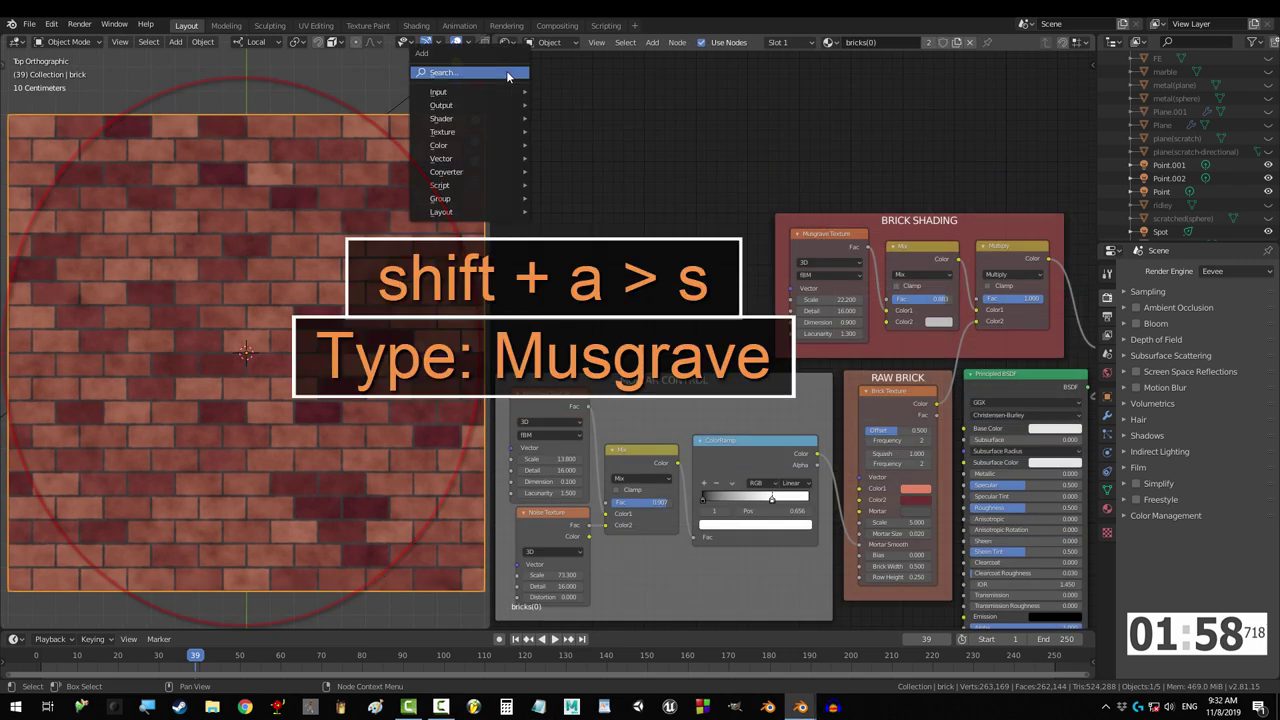
text(musgrave)
key(Return)
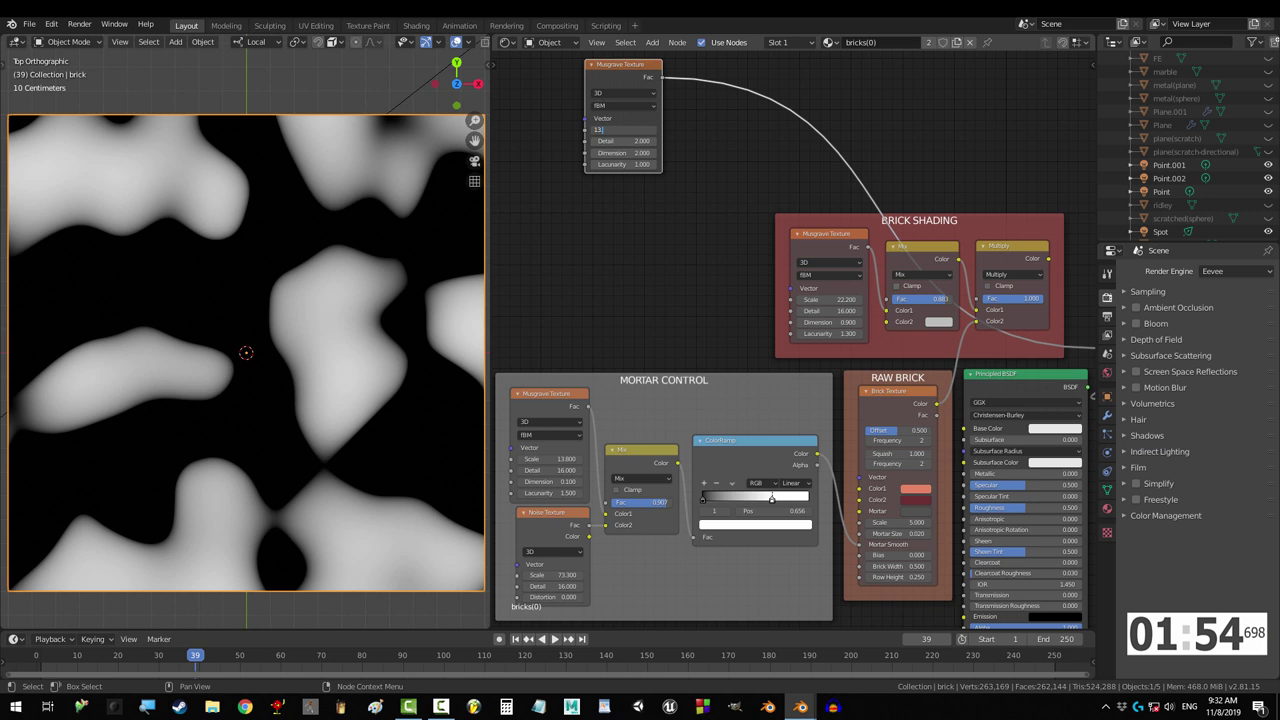
text(13.8)
key(Tab)
text(16)
key(Tab)
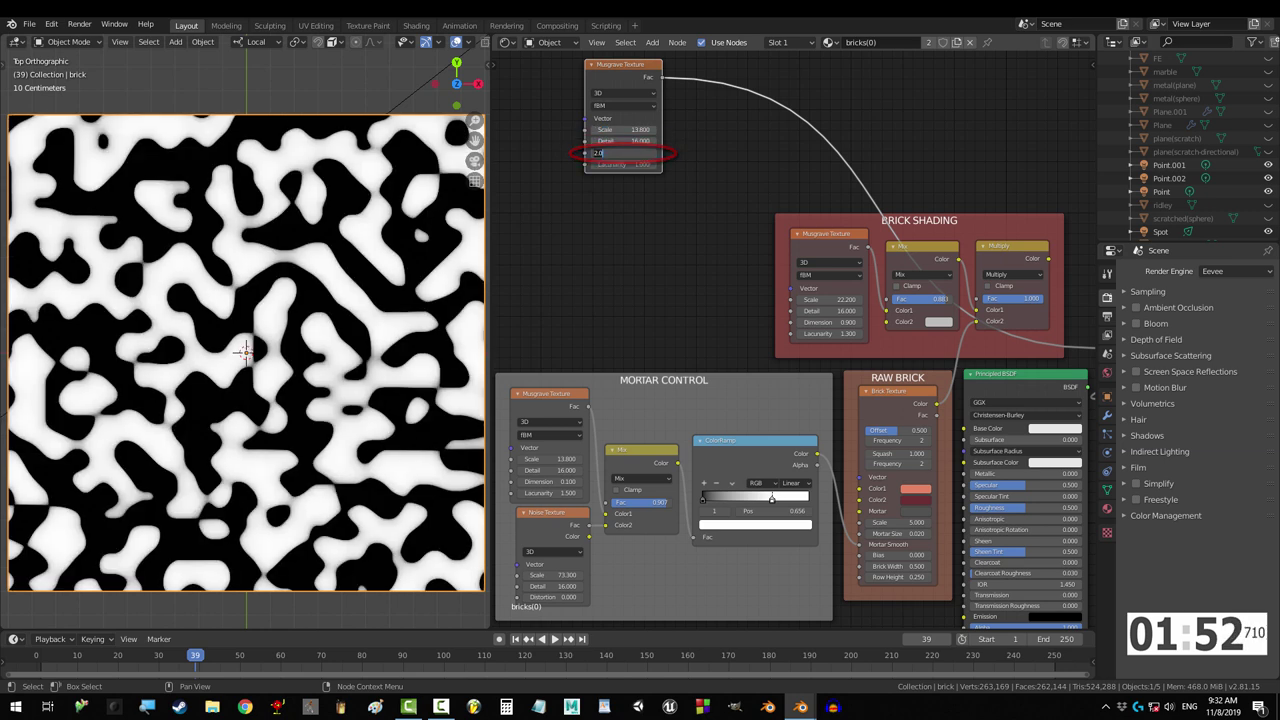
text(0.3)
key(Tab)
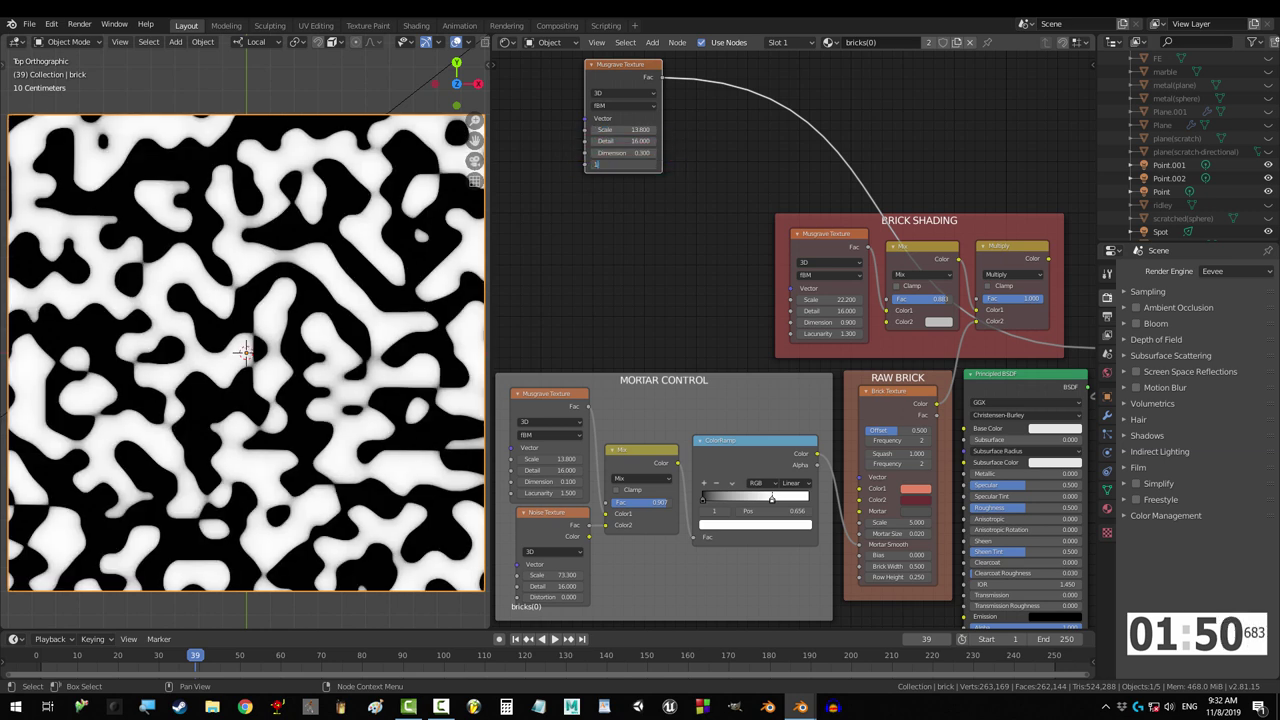
key(Return)
Add a Noise Texture at Scale 4.2 with Musgrave Fac driving its Distortion.
key(shift+a)
text(sNoise)
key(Return)
click(720, 108)
drag(662, 77, 668, 97)
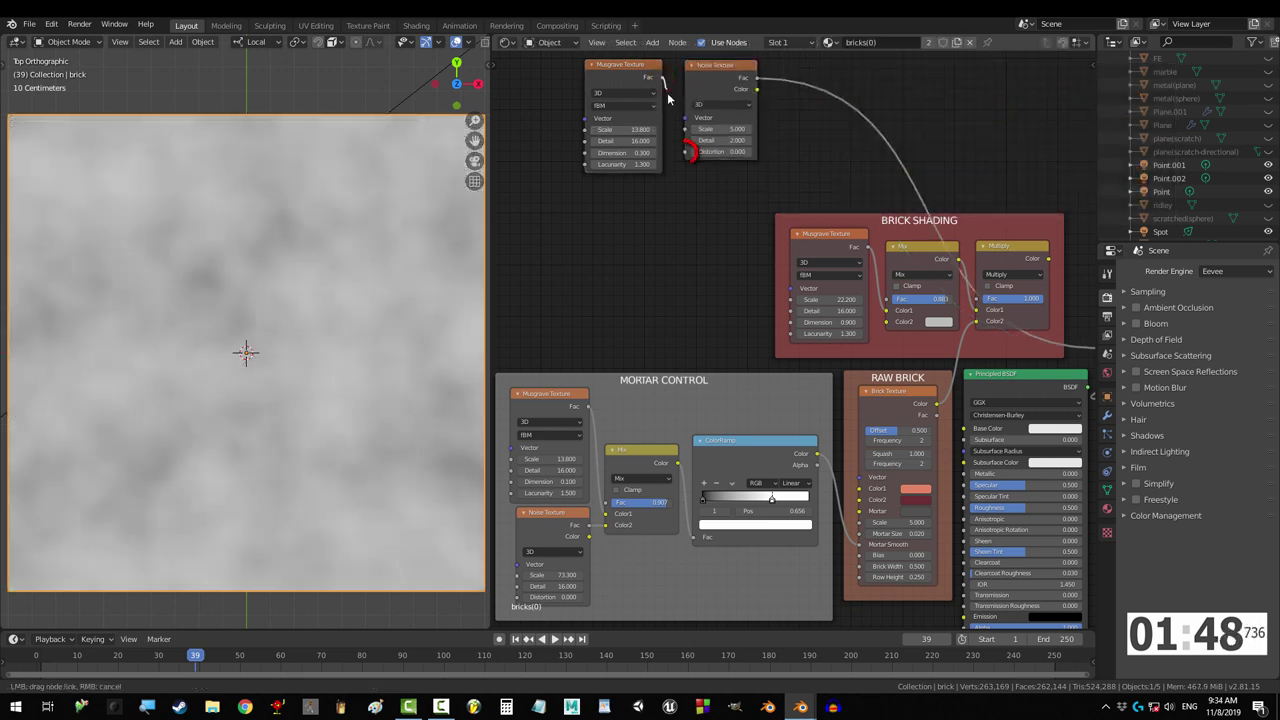
drag(685, 158, 688, 151)
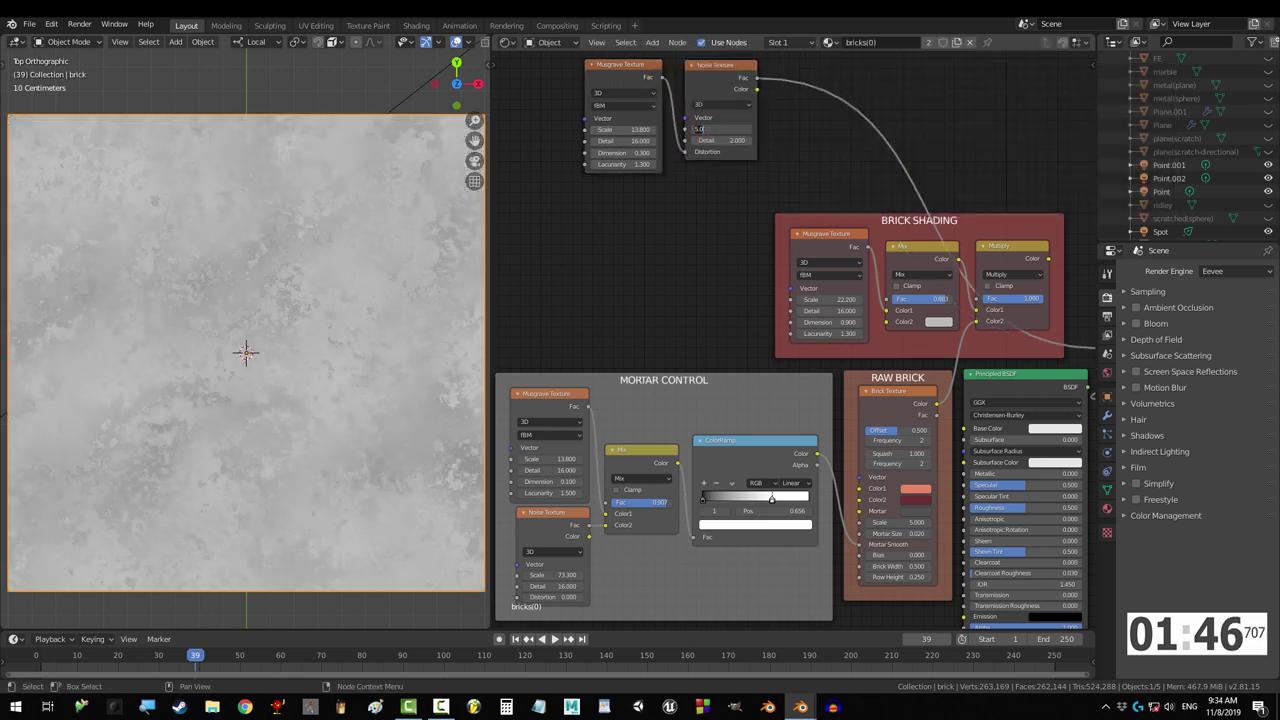
key(Return)
Add a ColorRamp after the noise, black stop at 0.403, white stop dark grey V 0.312.
key(shift+a)
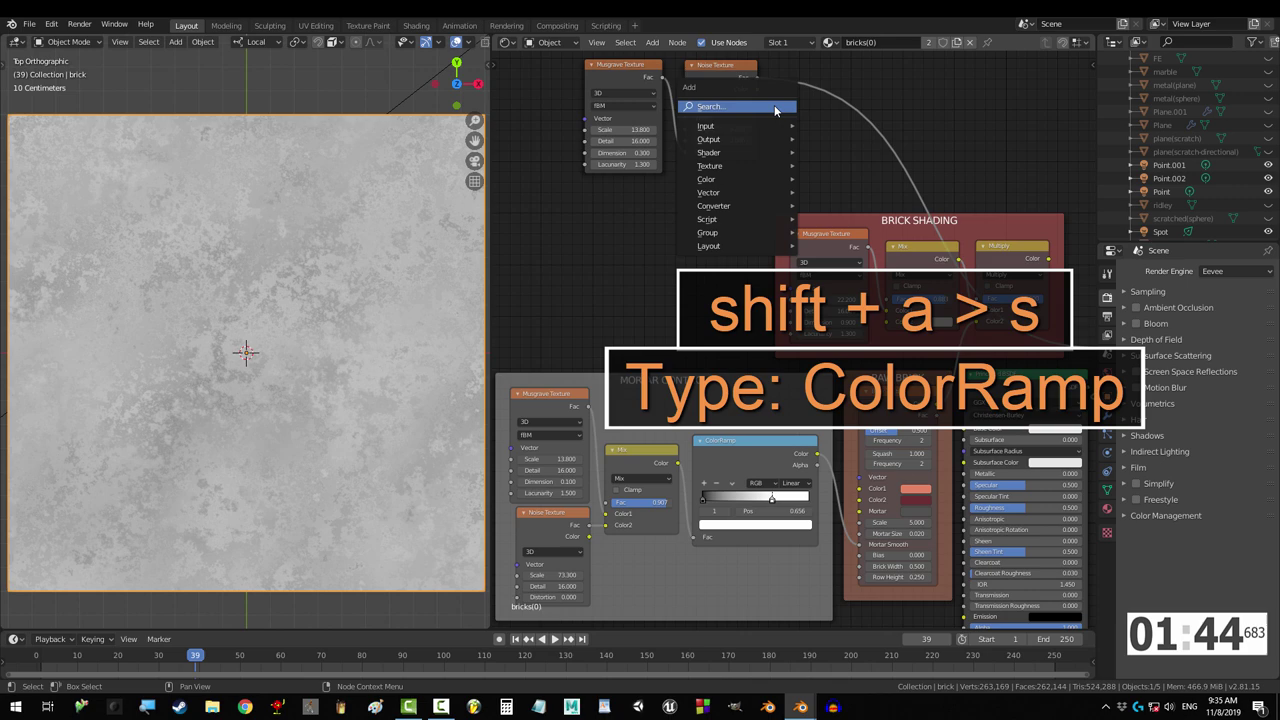
text(scolorra)
key(Return)
click(775, 110)
drag(783, 164, 780, 145)
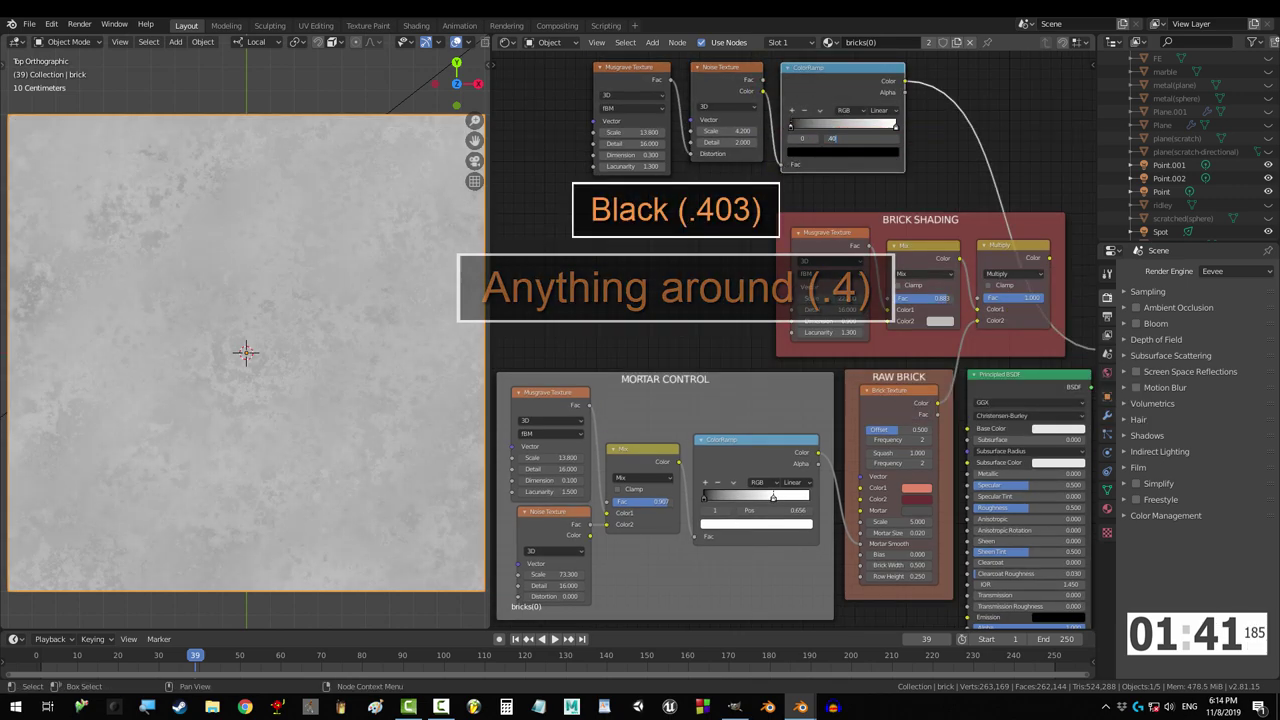
drag(870, 127, 900, 128)
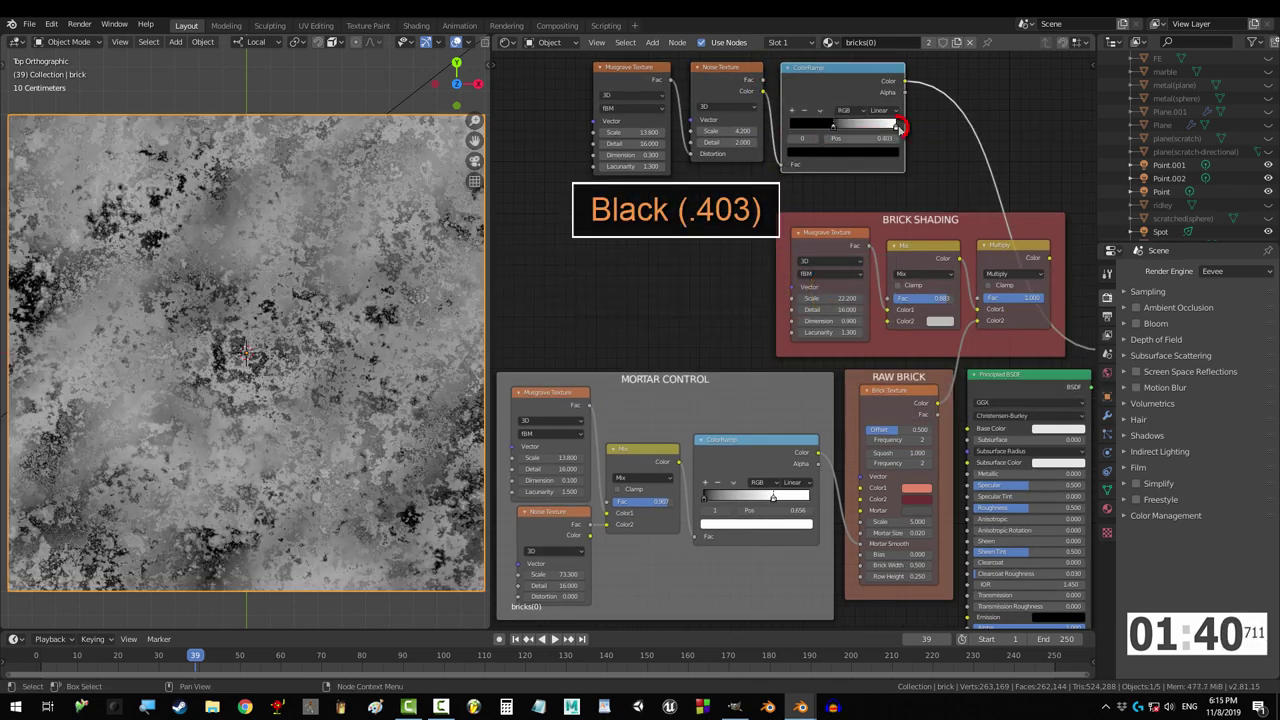
click(892, 153)
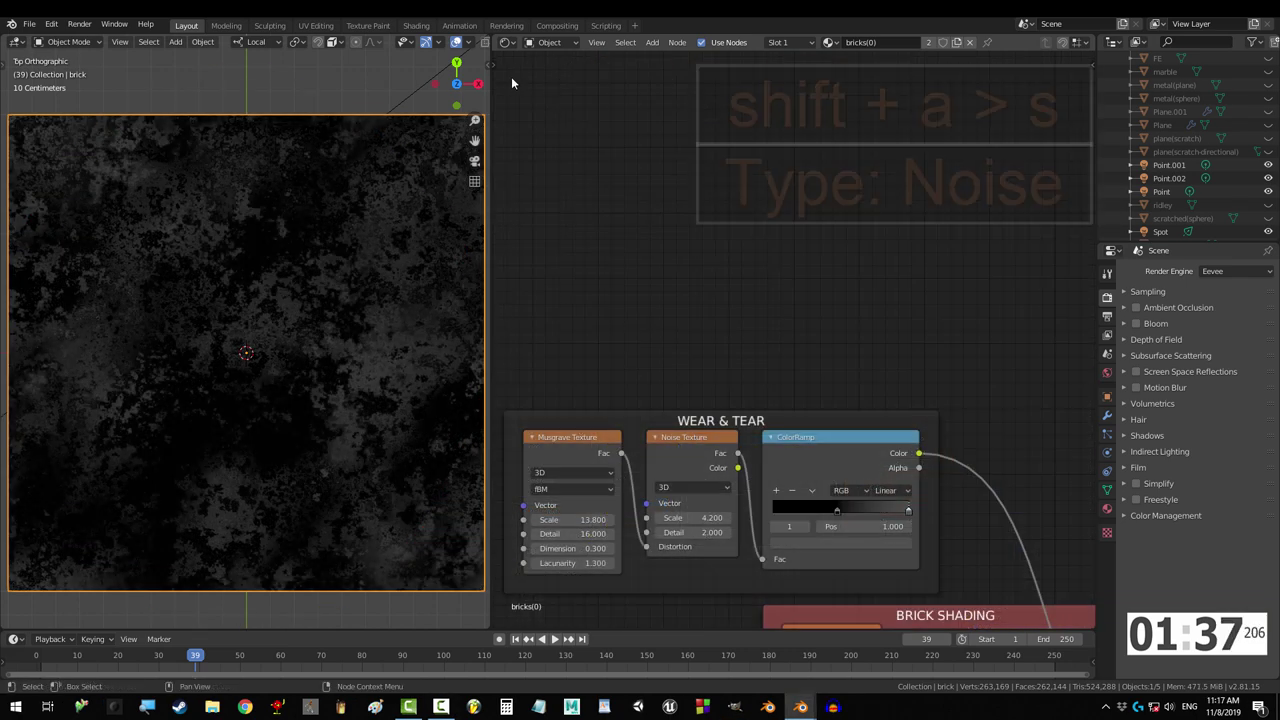
Add a Noise Texture with Scale 5.7 and Detail 16.
key(shift+a)
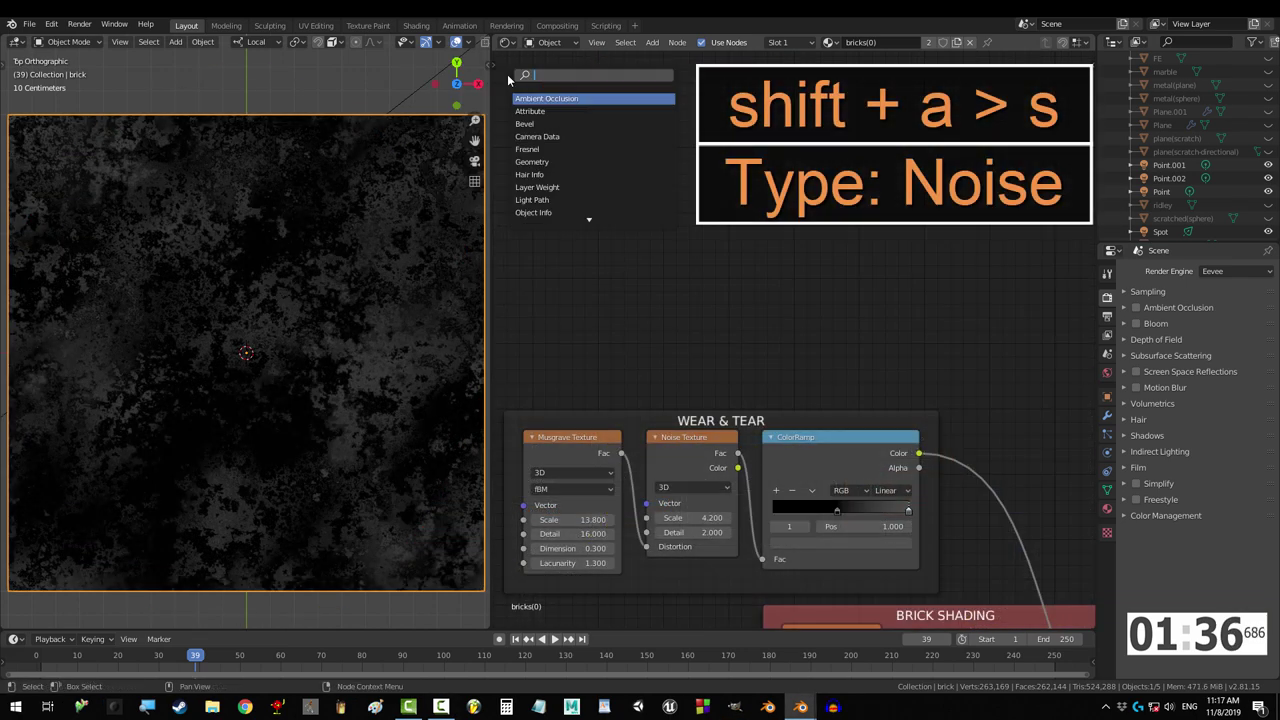
text(snoise)
key(Return)
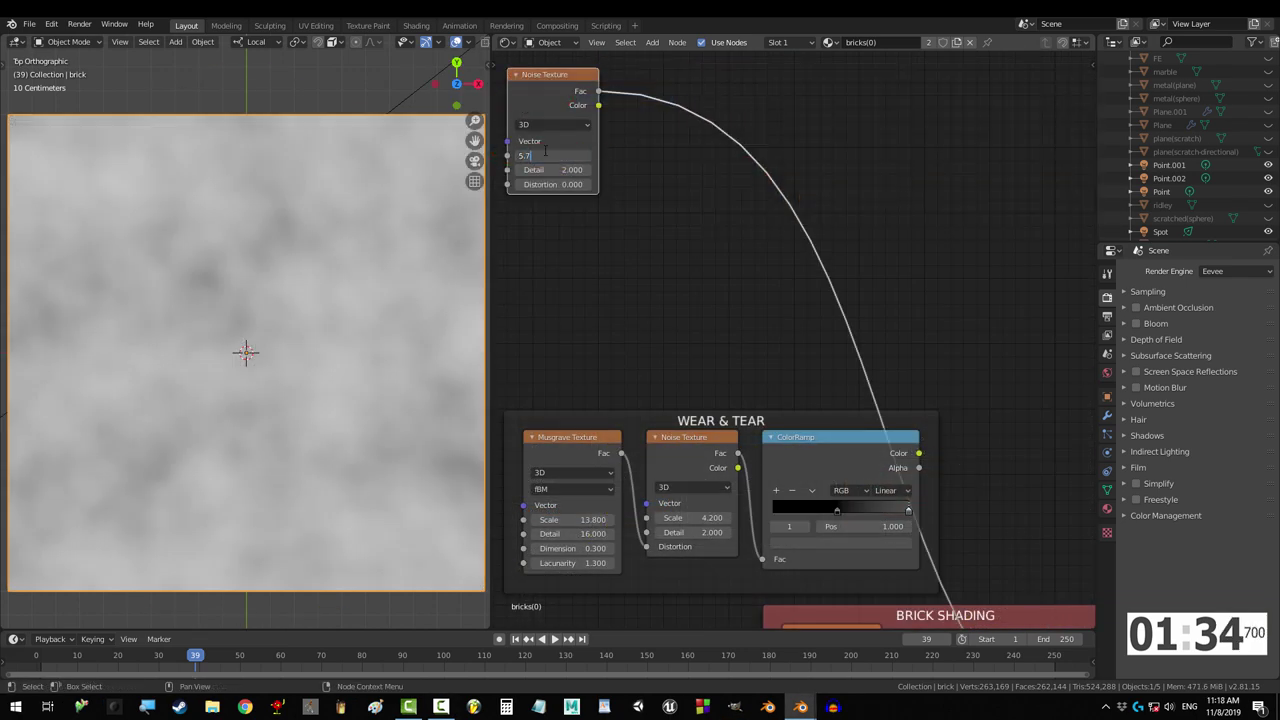
key(Tab)
text(16)
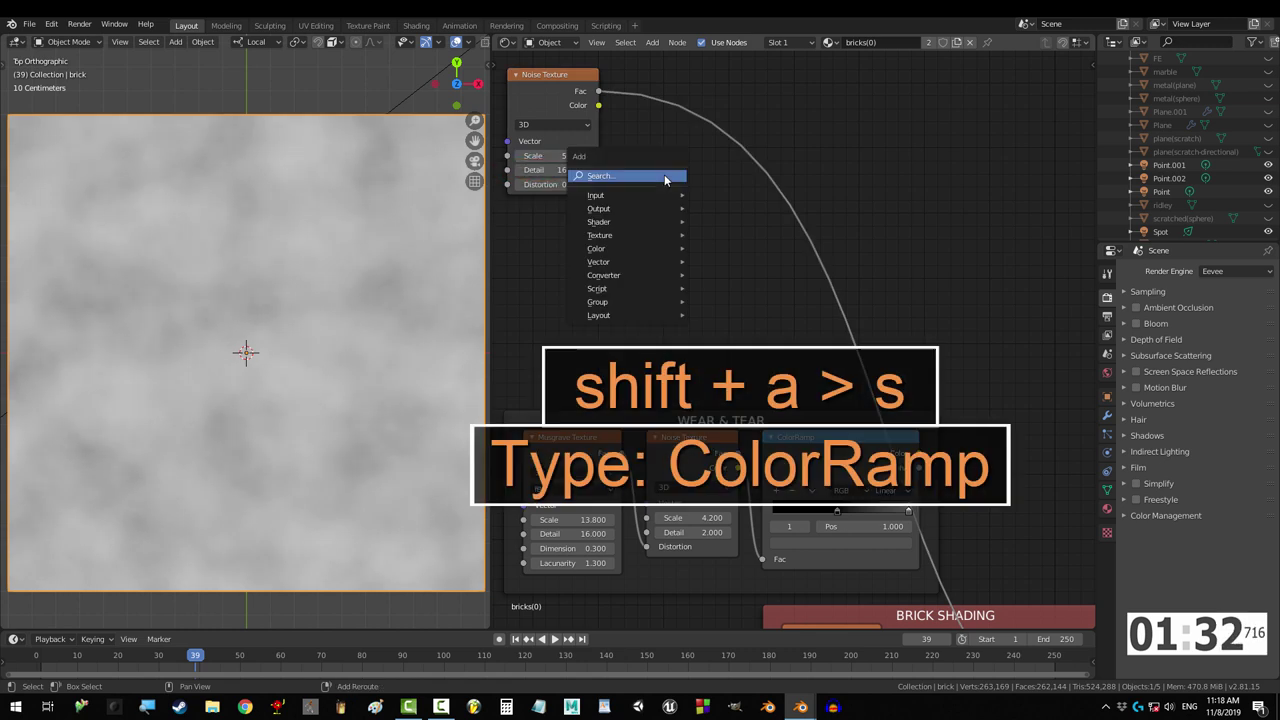
Add a ColorRamp with extra stops at 0.473 and 0.532.
text(ramp)
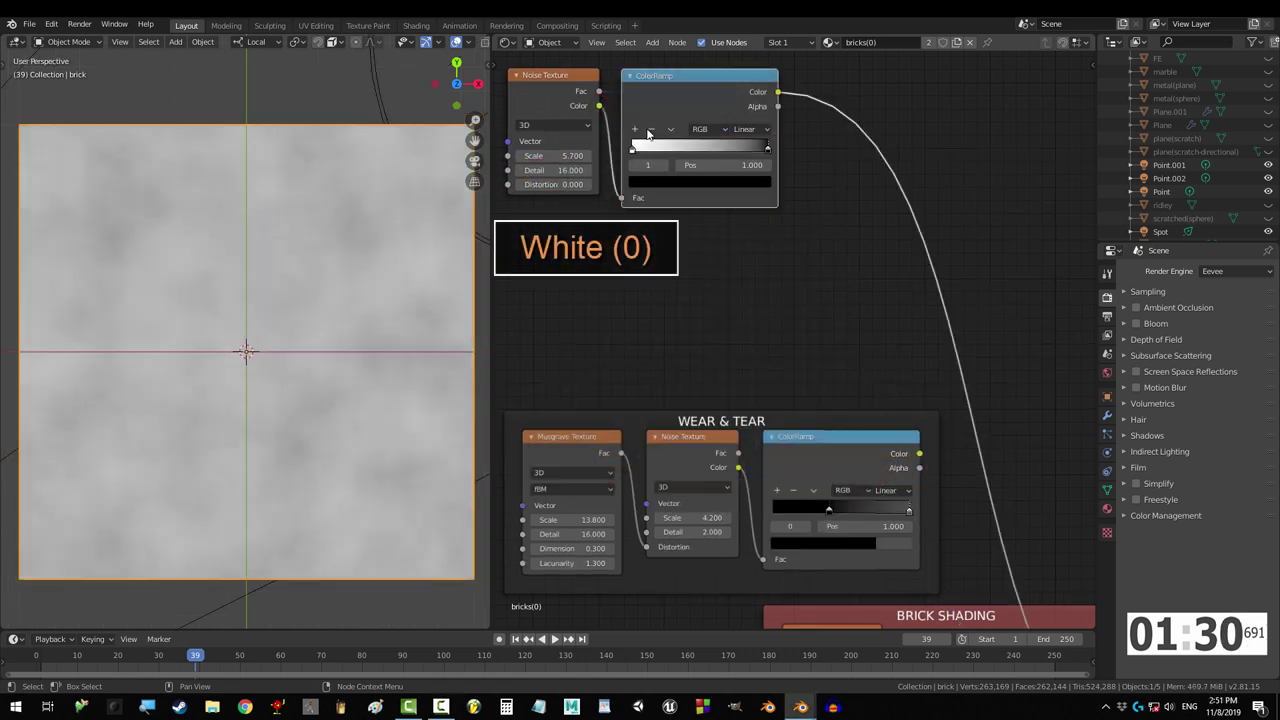
click(634, 129)
click(716, 164)
text(.47)
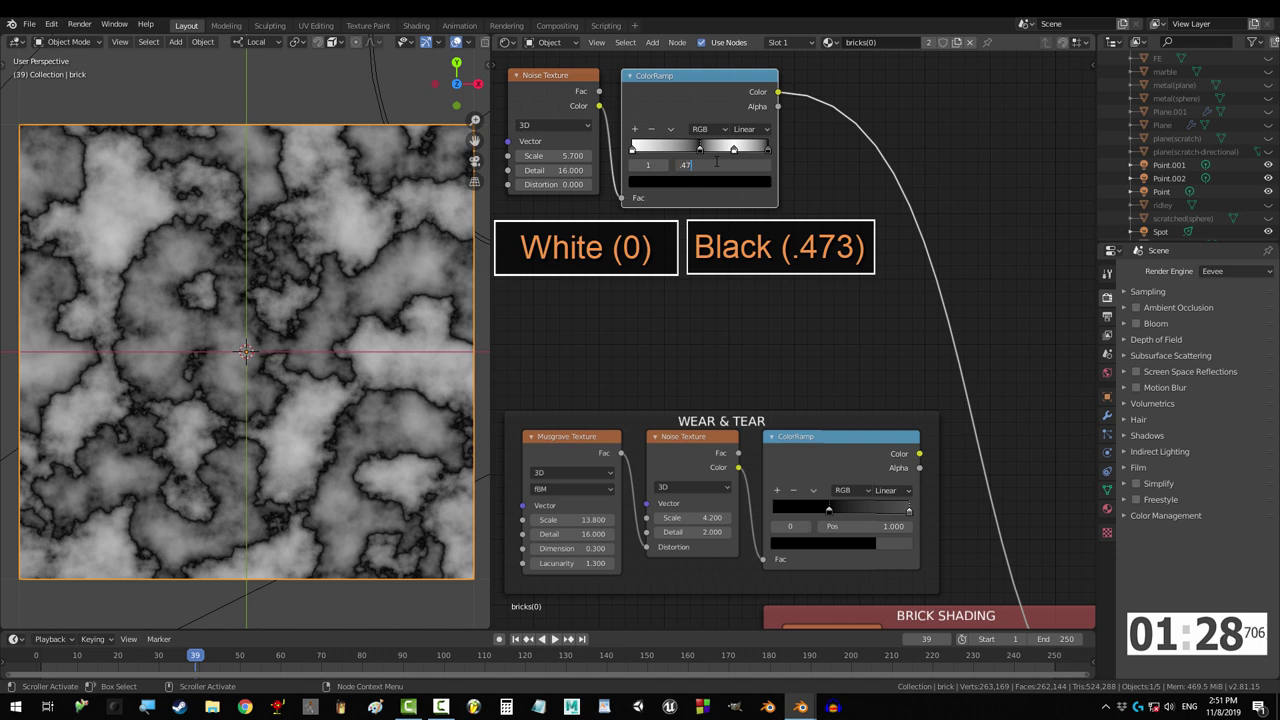
text(3)
key(Return)
click(734, 149)
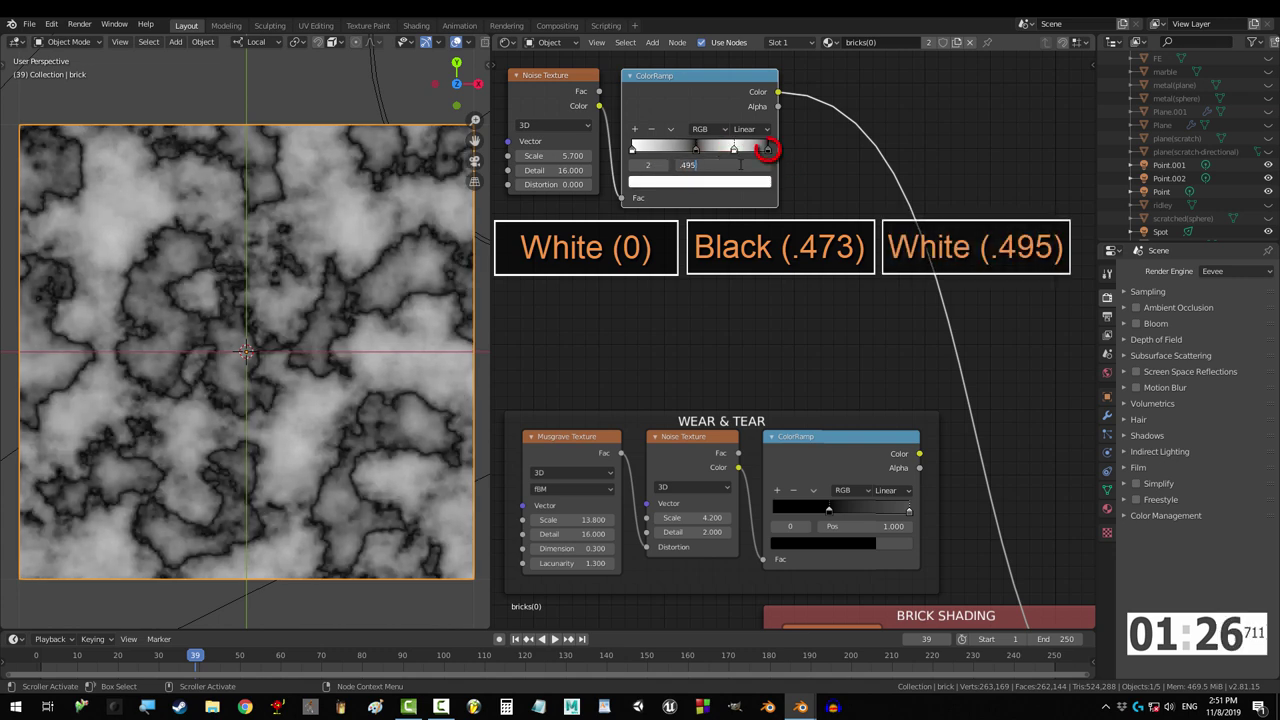
click(767, 149)
click(714, 164)
text(.532)
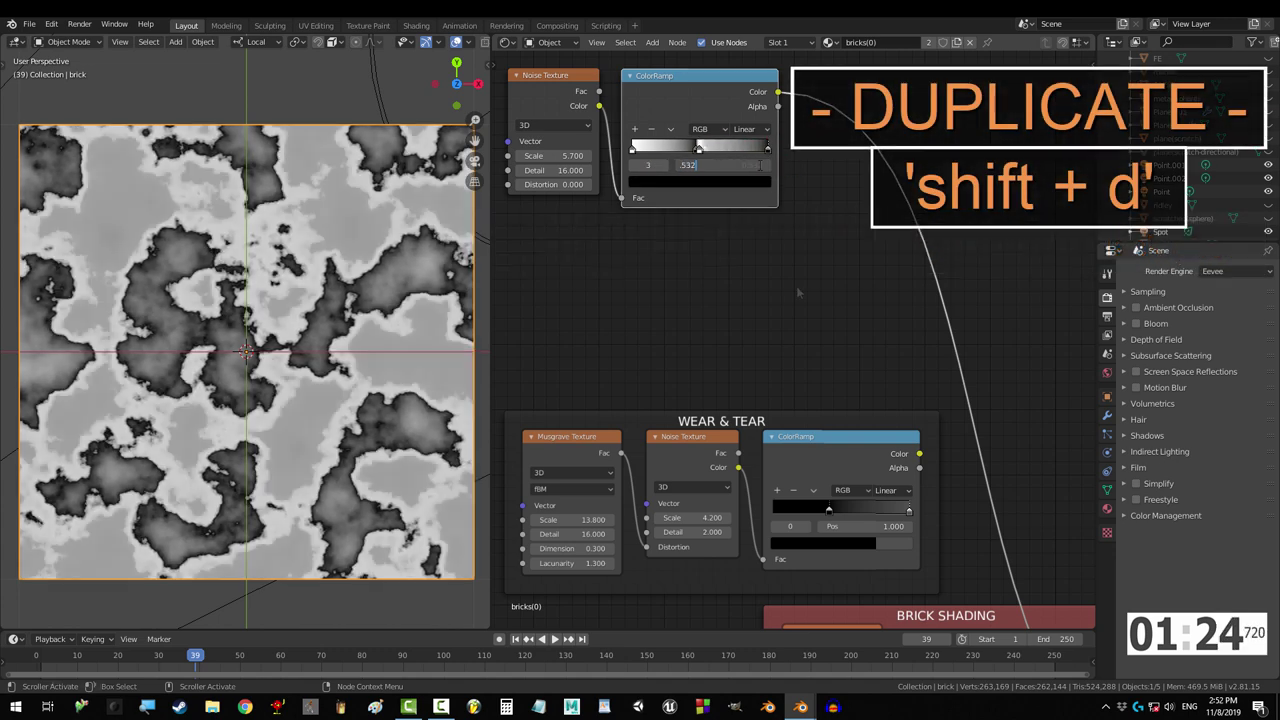
key(Return)
Duplicate the noise and ramp, setting noise Scale 4.5 and first stop 0.389.
key(shift+d)
click(600, 237)
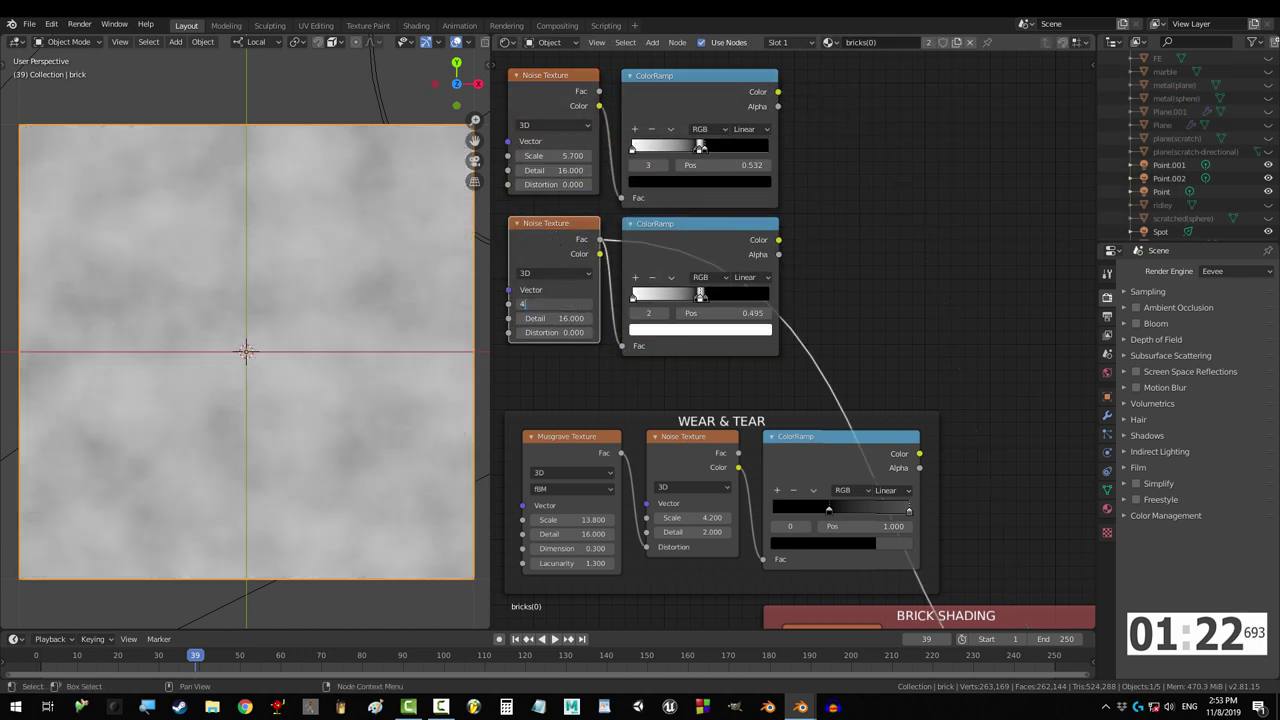
text(4.5)
key(Return)
click(632, 297)
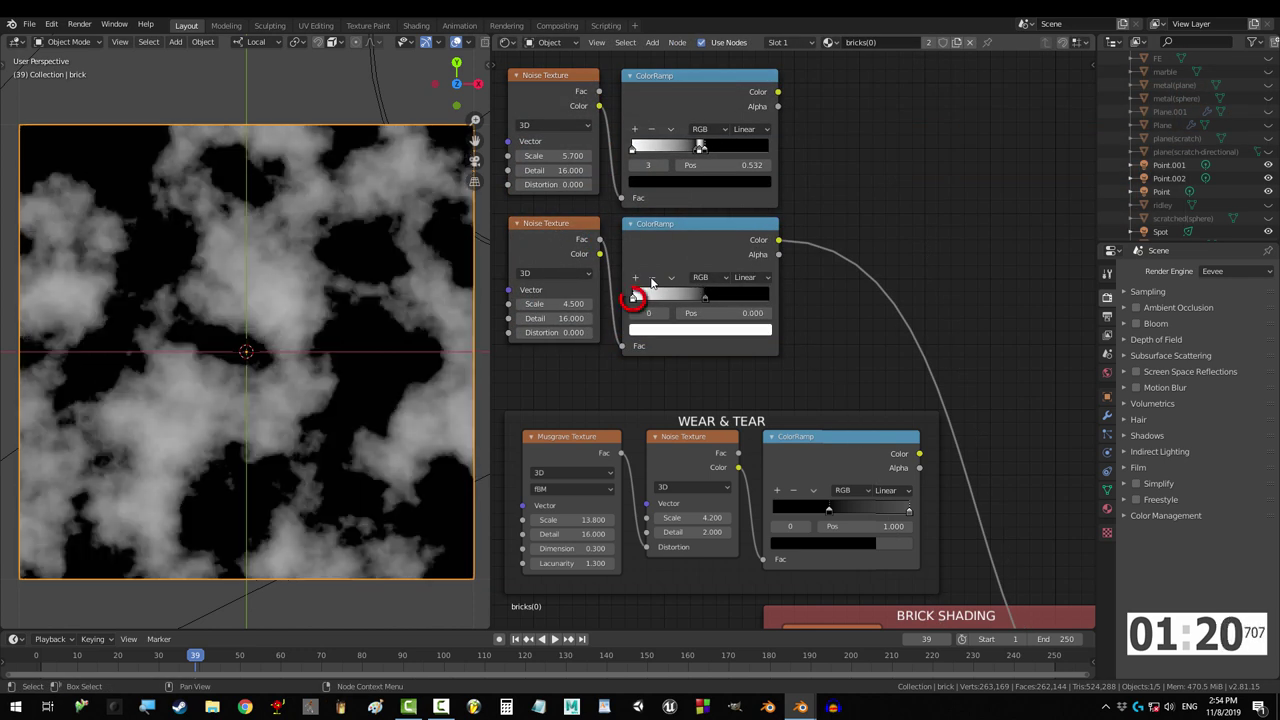
click(704, 297)
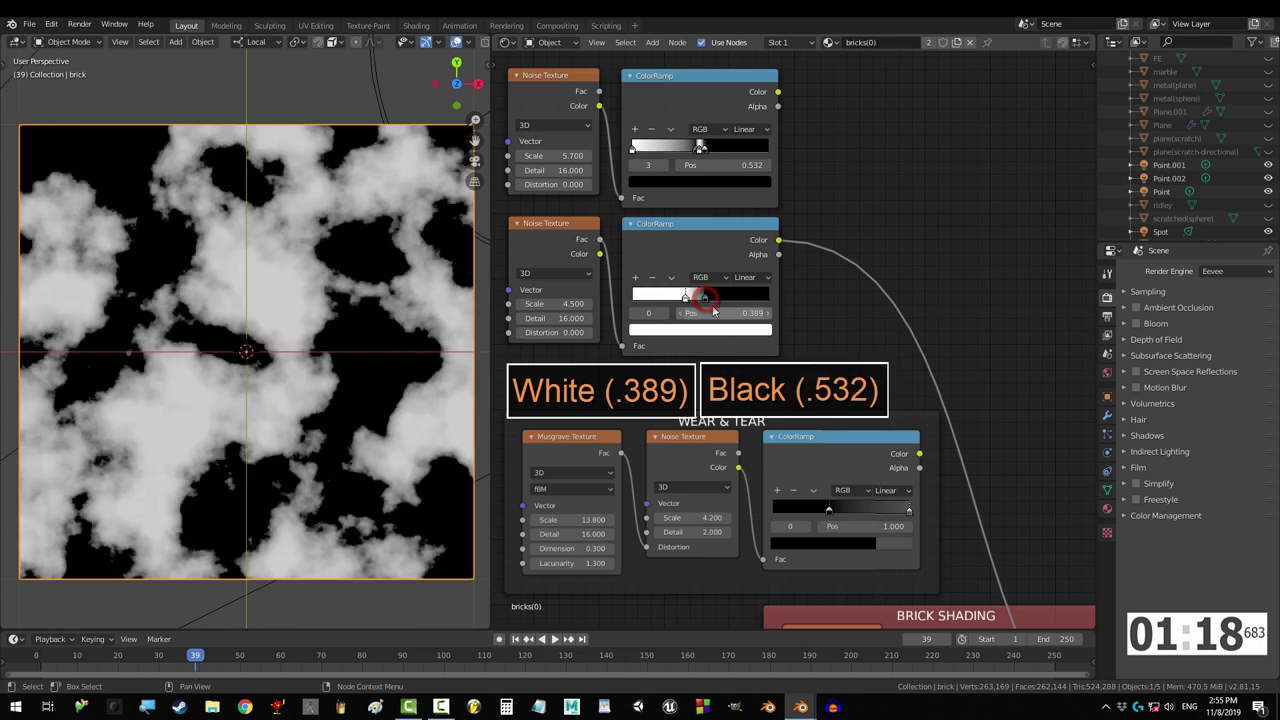
Combine both ramps in a MixRGB node set to Multiply.
key(shift+a)
text(smix)
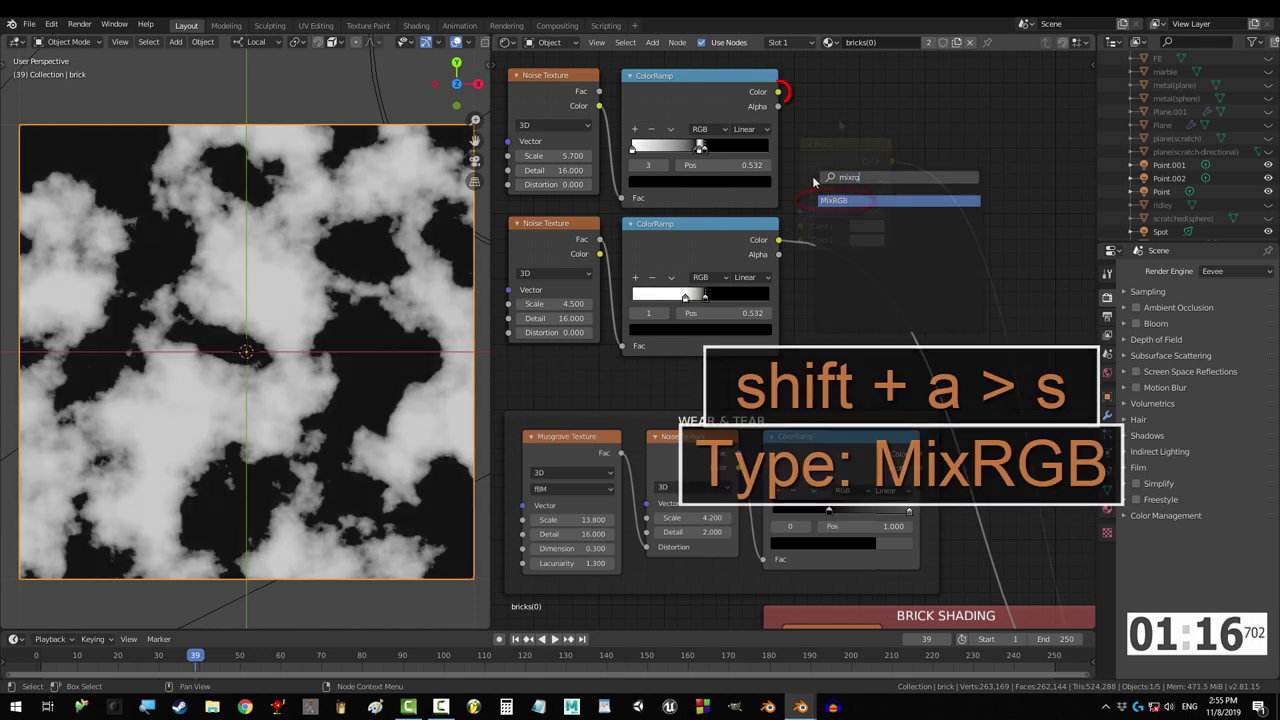
key(Return)
click(812, 190)
drag(778, 91, 800, 225)
drag(778, 240, 890, 211)
click(846, 180)
click(832, 206)
Refine the Multiply result with a ColorRamp, stops at 0.216 and 0.616.
key(shift+d)
click(990, 128)
drag(891, 161, 921, 250)
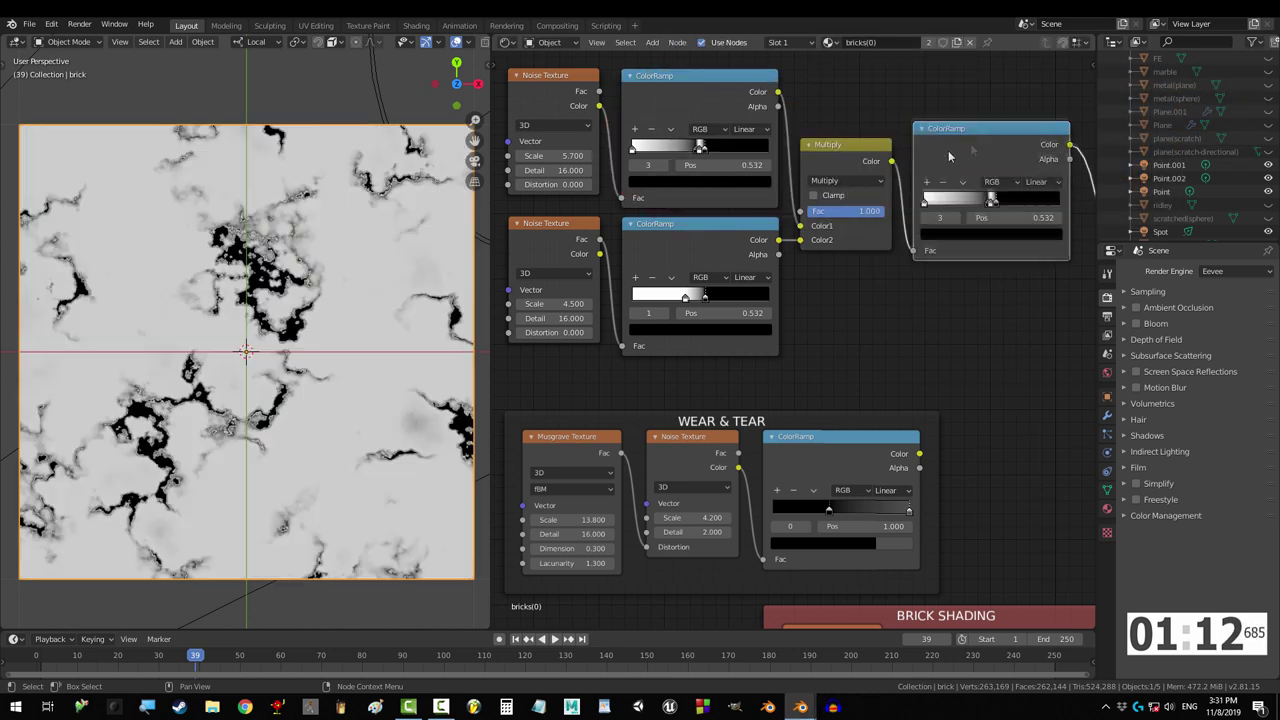
click(925, 203)
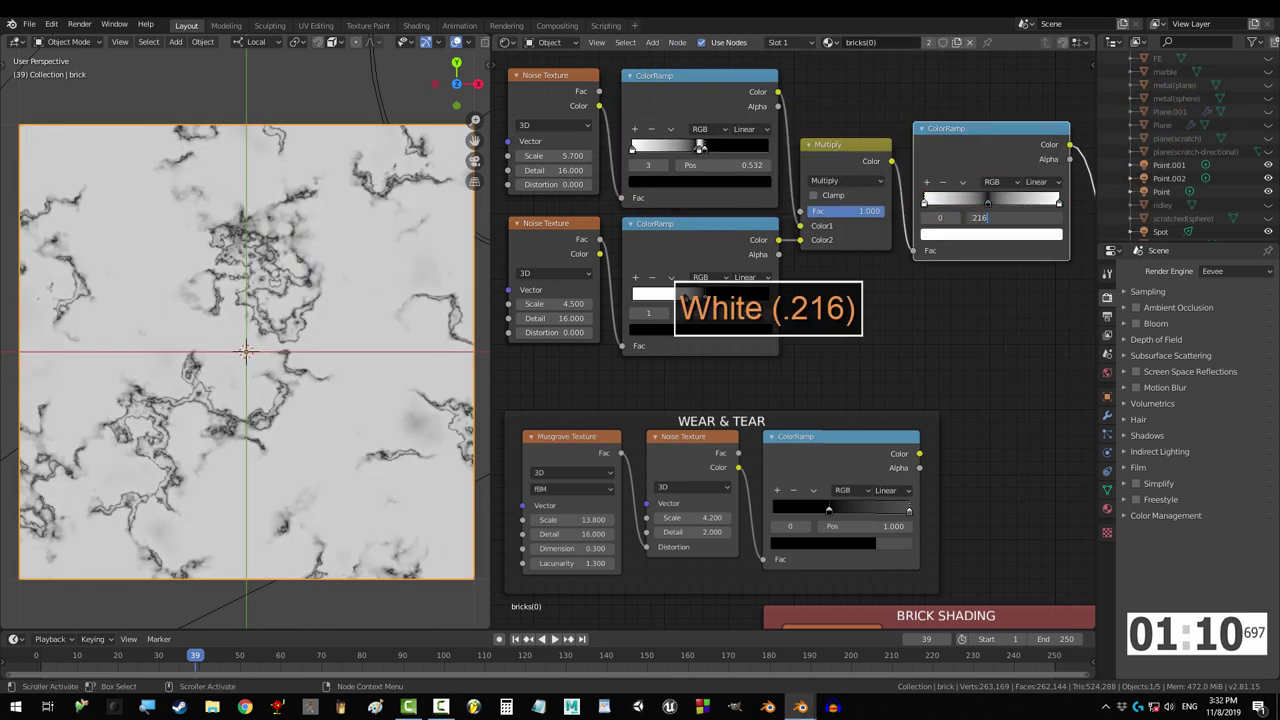
text(.216)
key(Return)
click(987, 201)
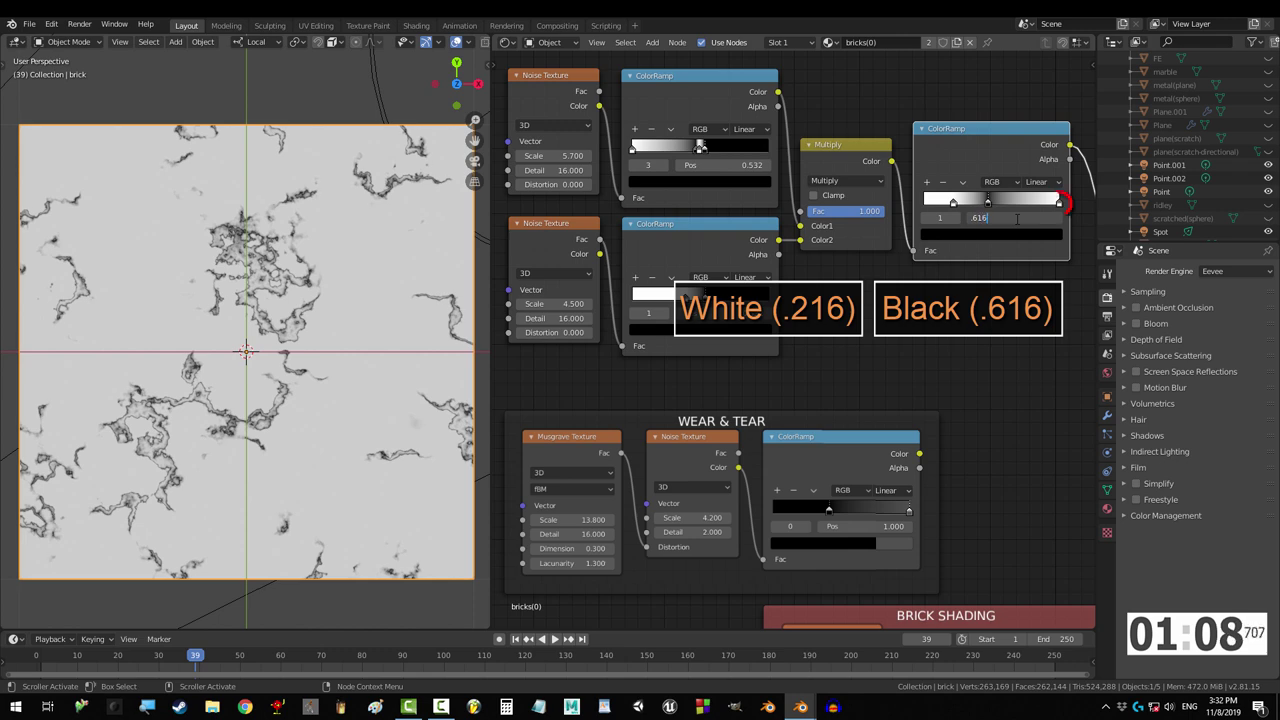
key(Return)
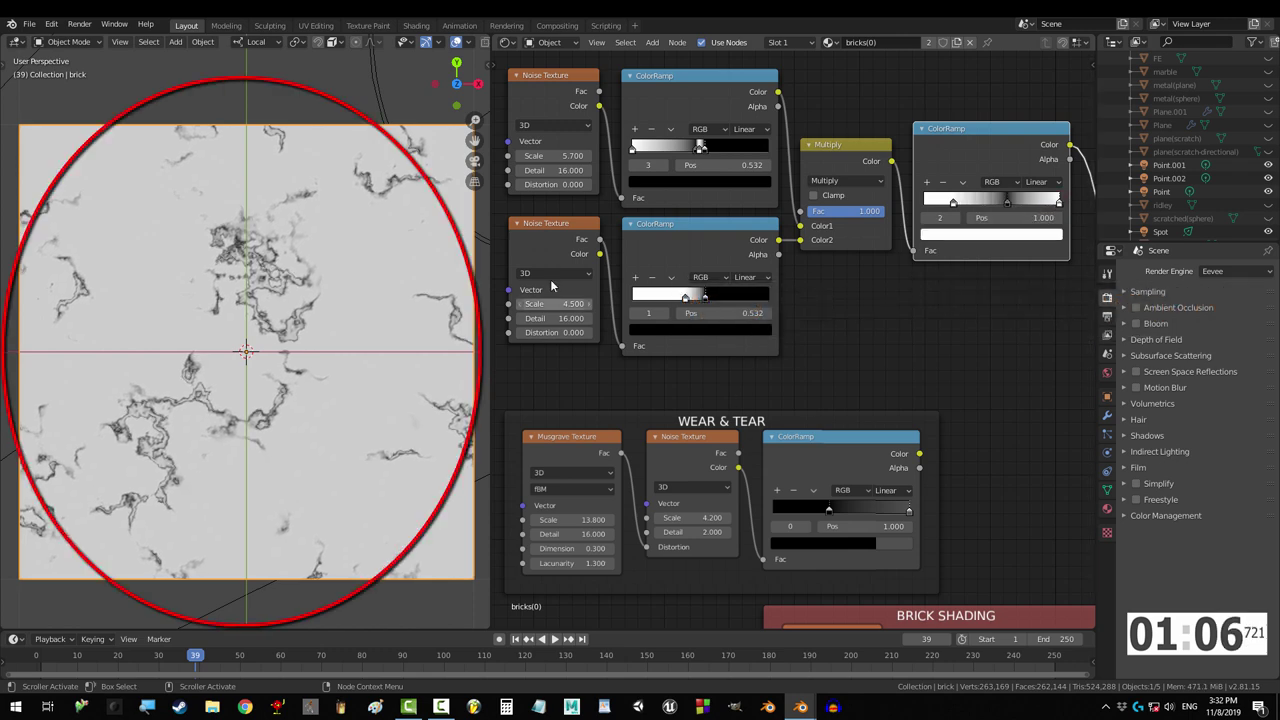
Add Texture Coordinate and Mapping to the top noise, stretching Scale X to 6.8.
middle_drag(541, 315, 884, 354)
click(893, 129)
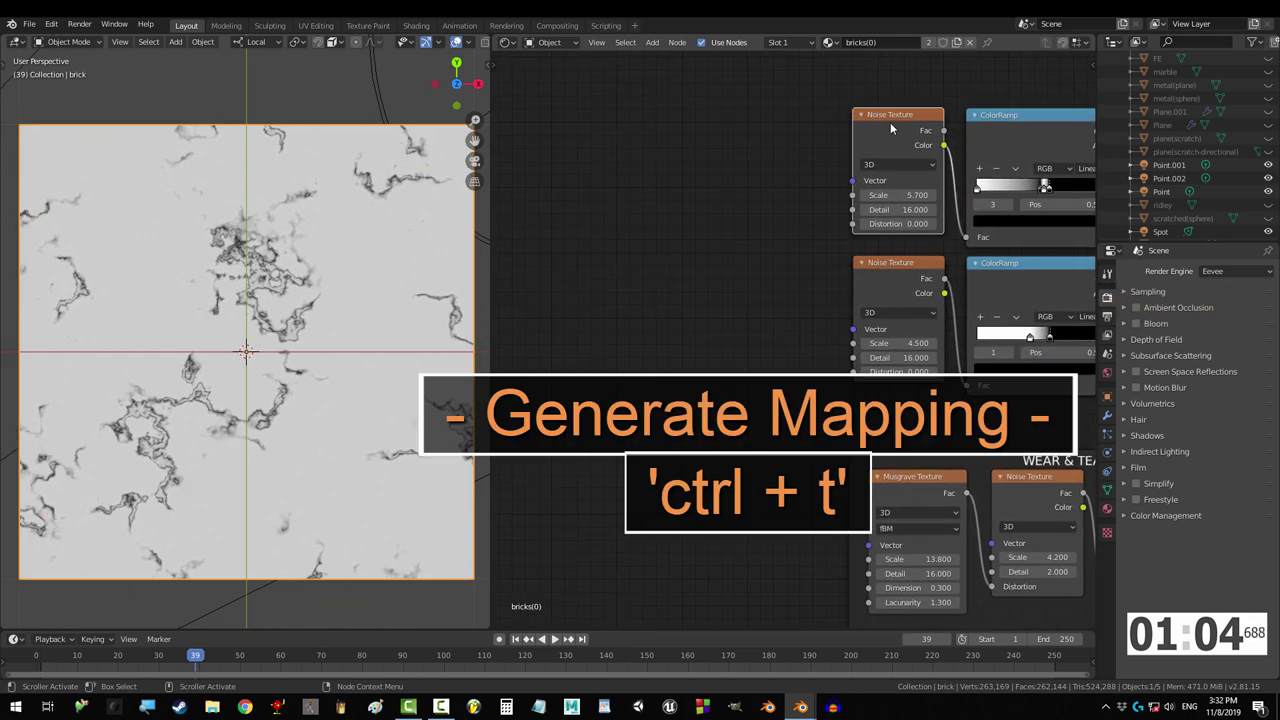
key(ctrl+t)
drag(750, 333, 880, 333)
key(BackSpace)
drag(750, 335, 815, 335)
key(BackSpace)
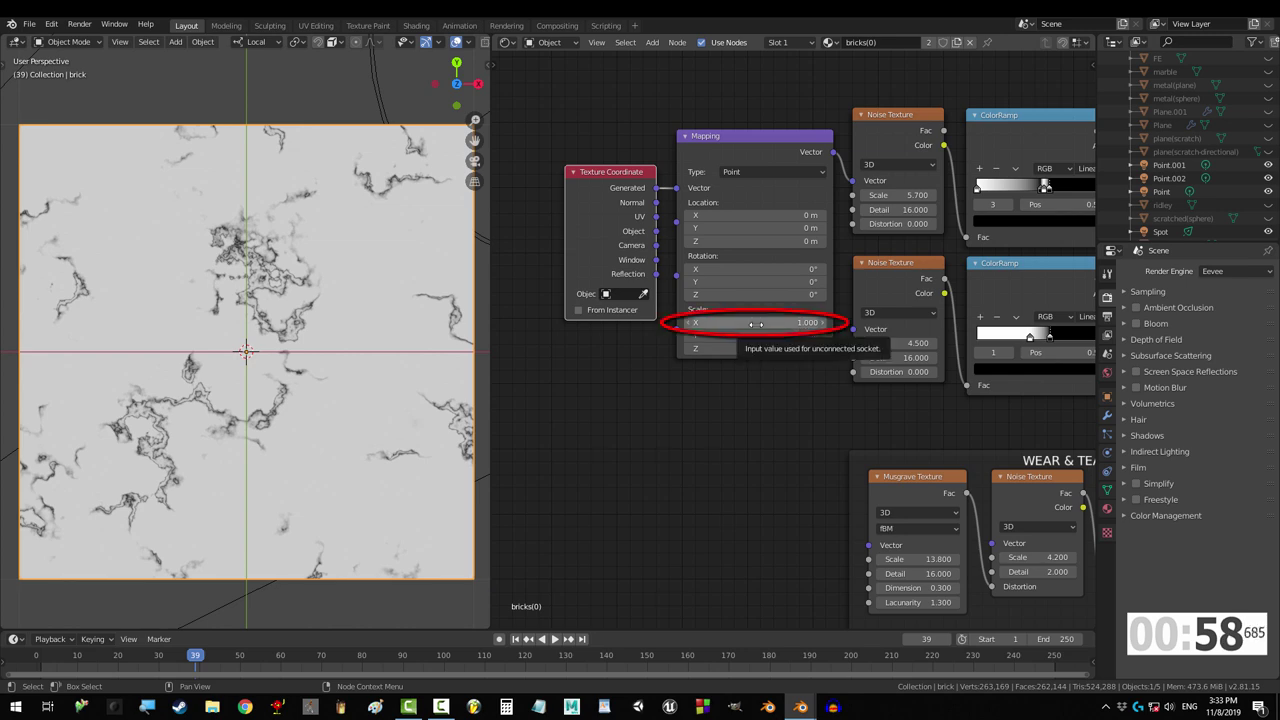
click(785, 322)
Confirm Mapping Scale X of 6.8 and preview the wear and crack ramps on the model.
key(Return)
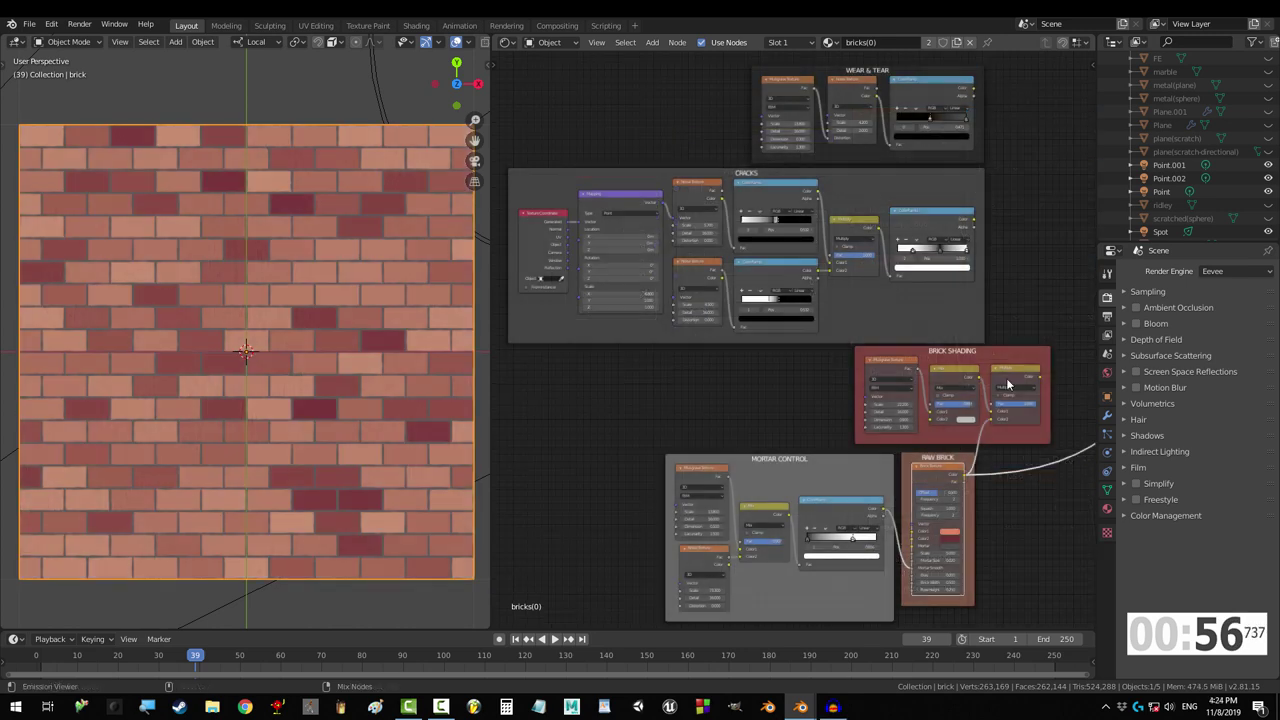
ctrl+shift+click(933, 88)
ctrl+shift+click(917, 220)
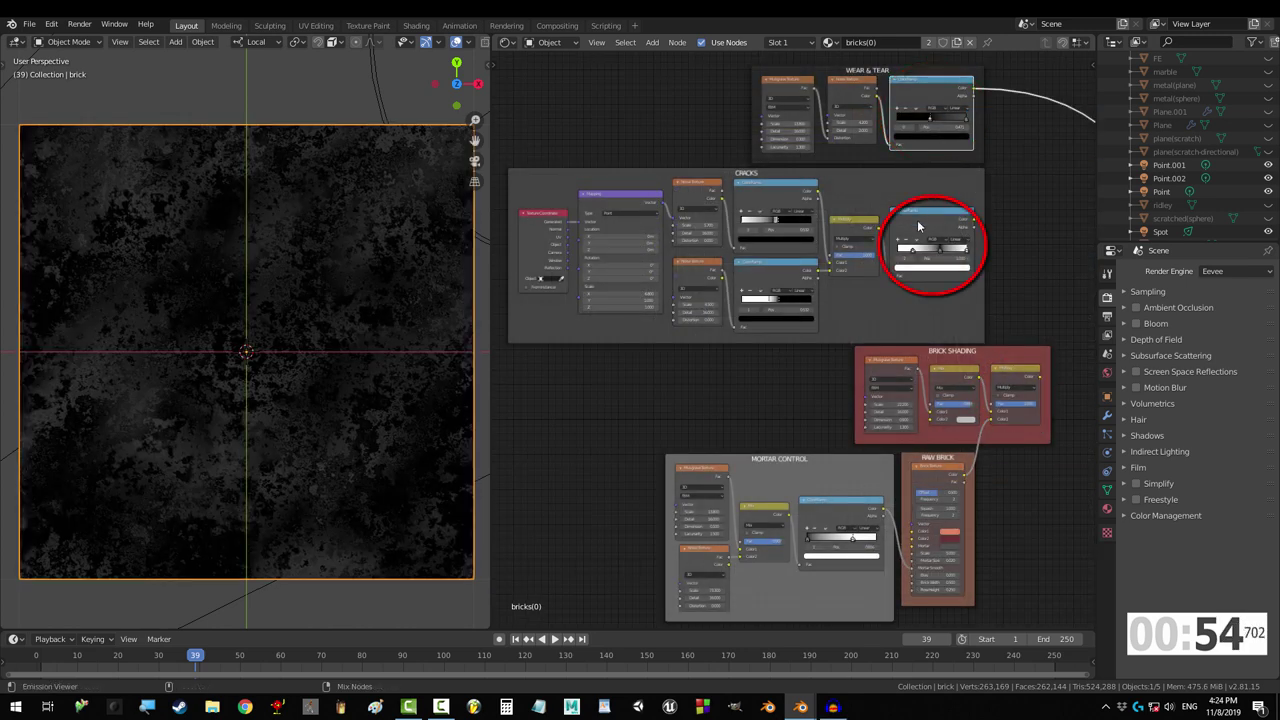
ctrl+shift+click(917, 220)
Combine the wear ramp and crack ramp in a MixRGB node set to Multiply.
key(shift+a)
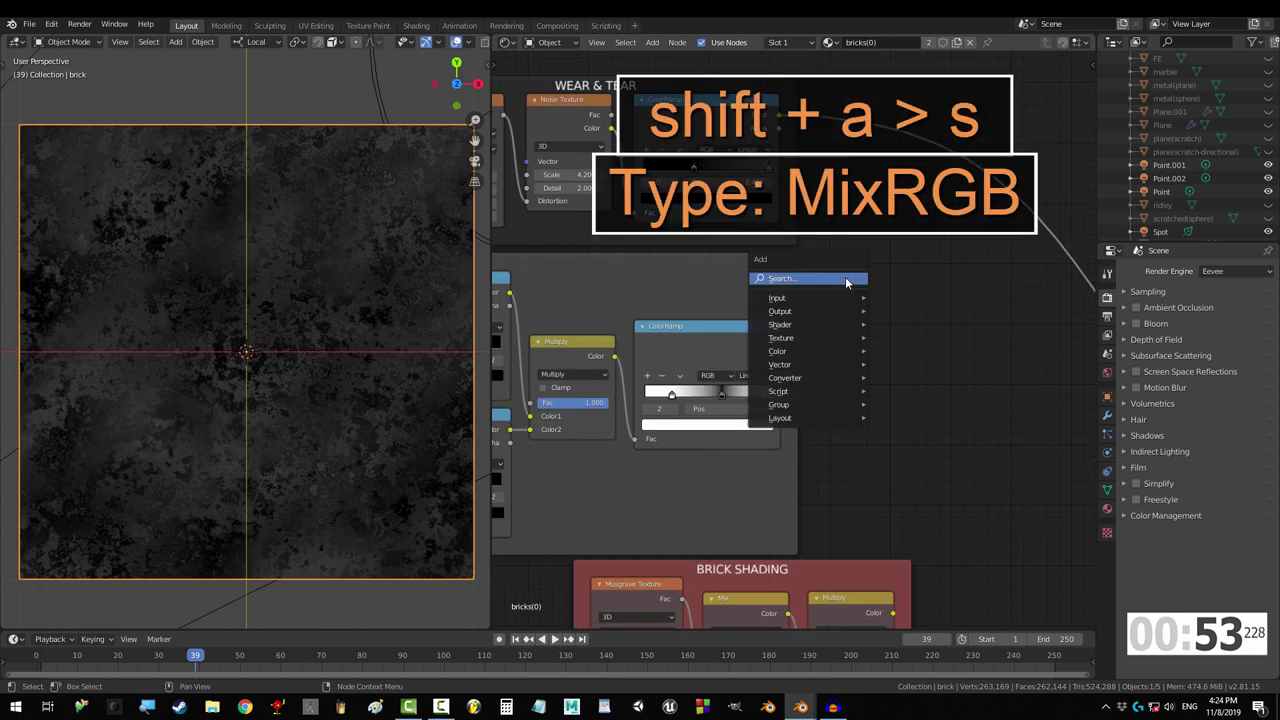
text(smix)
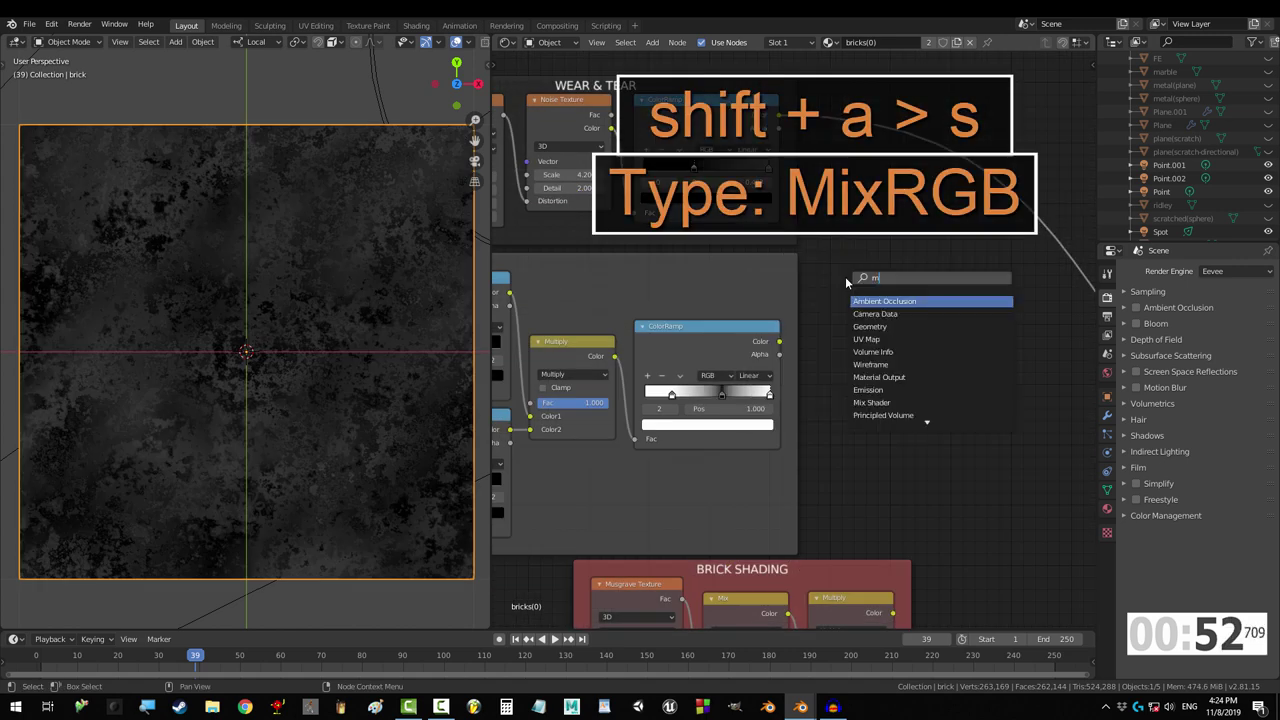
key(Return)
click(868, 205)
drag(827, 240, 827, 240)
drag(779, 341, 890, 230)
click(870, 198)
click(855, 250)
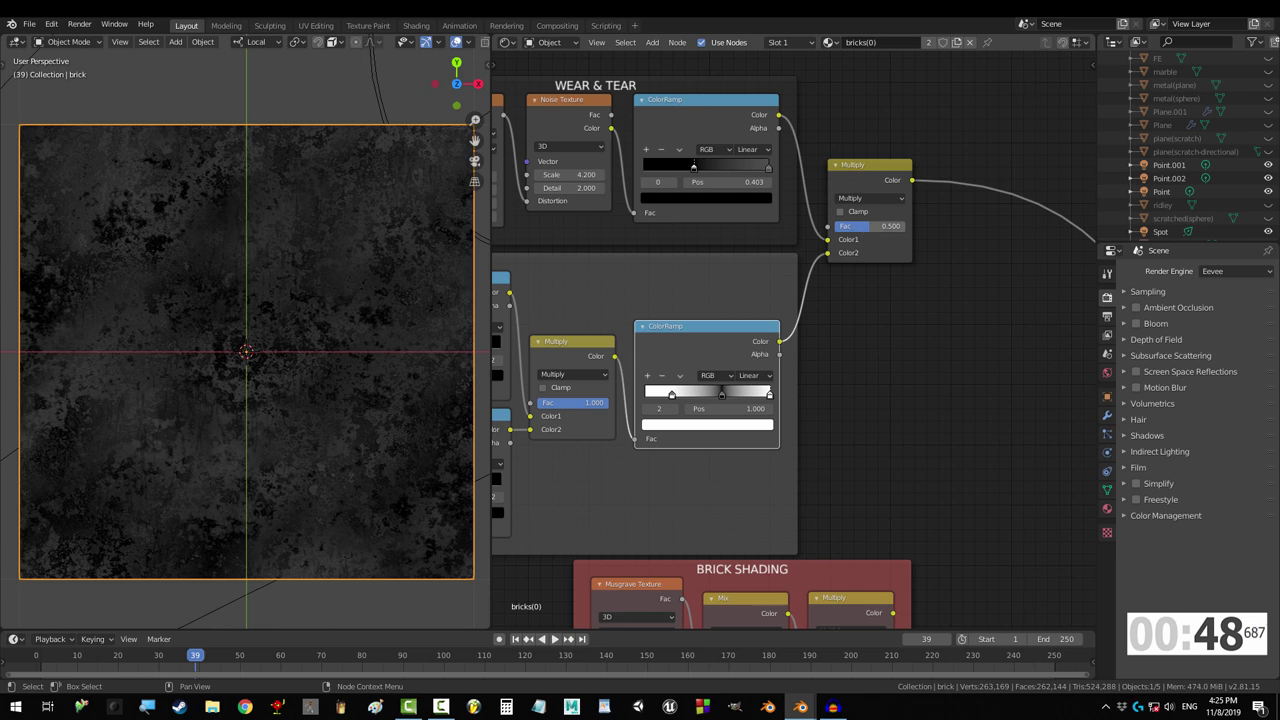
Duplicate the Multiply node onto the link and feed the brick shading into it.
scroll(900, 330, down, 1)
key(shift+d)
click(950, 405)
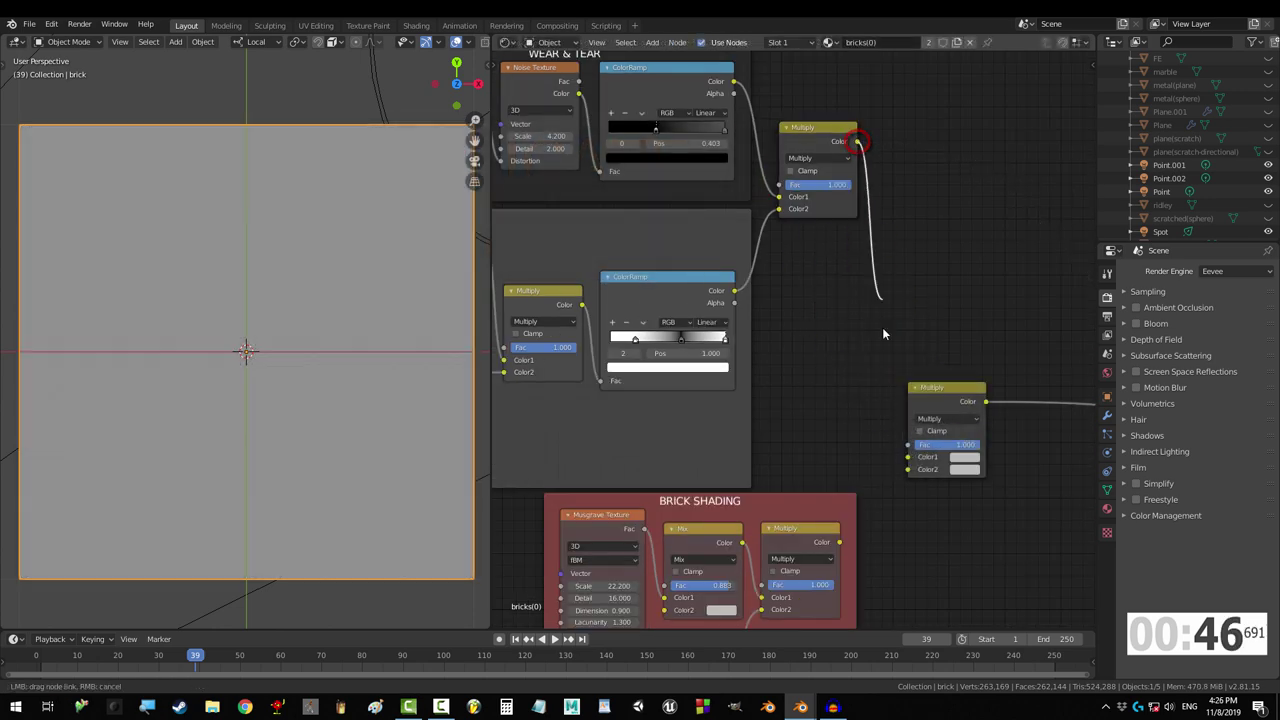
drag(838, 541, 907, 469)
middle_drag(1023, 450, 839, 431)
Insert a ColorRamp before the Principled BSDF with its white stop at 0.083.
key(shift+a)
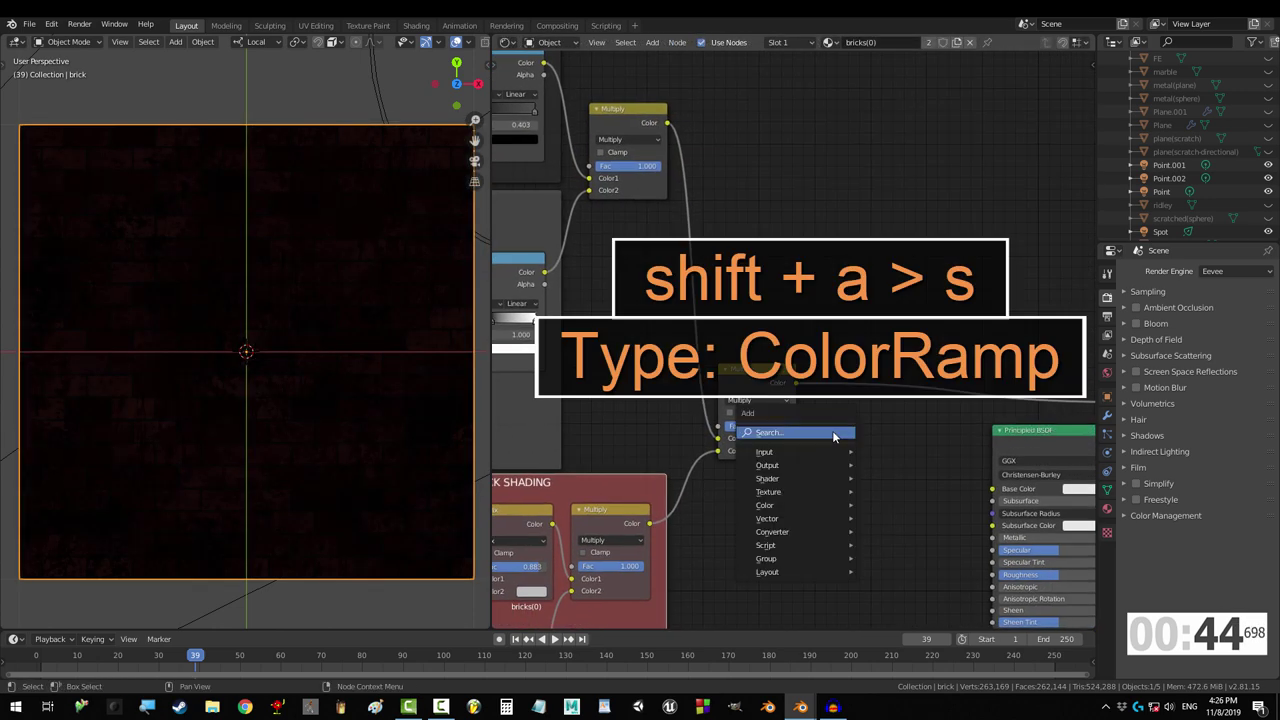
text(sColorRamp)
key(Return)
click(880, 420)
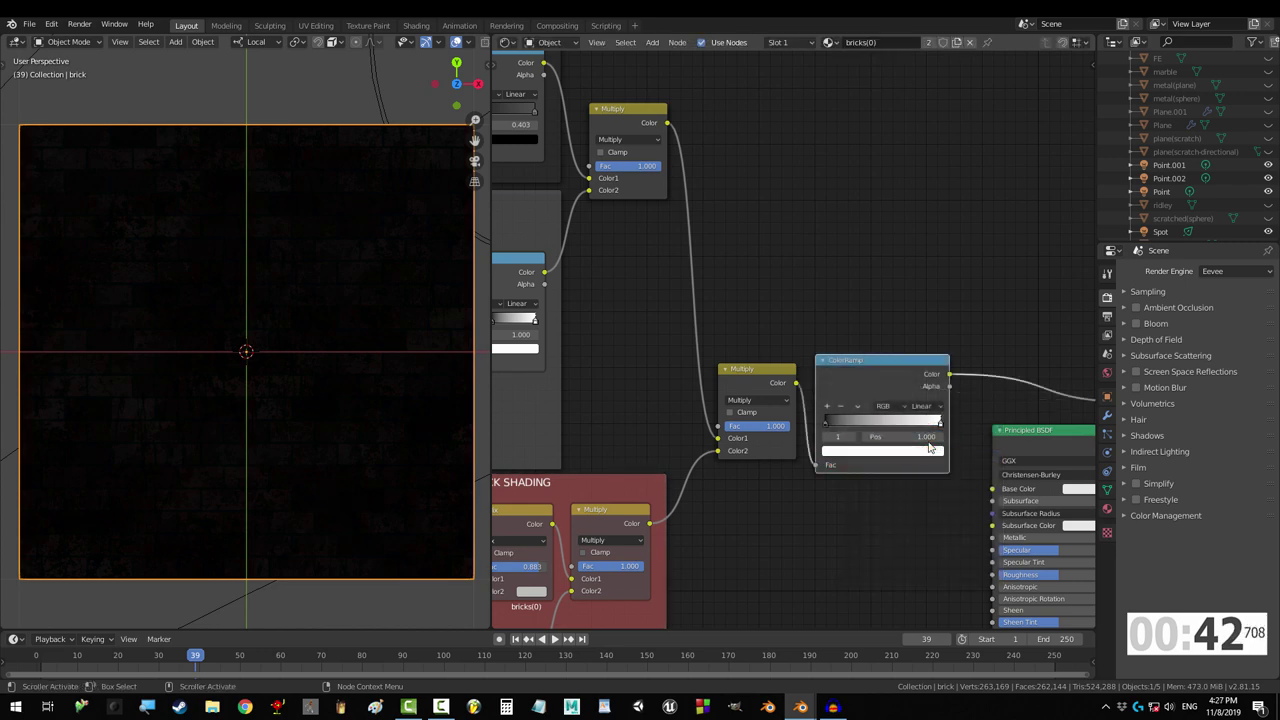
text(.083)
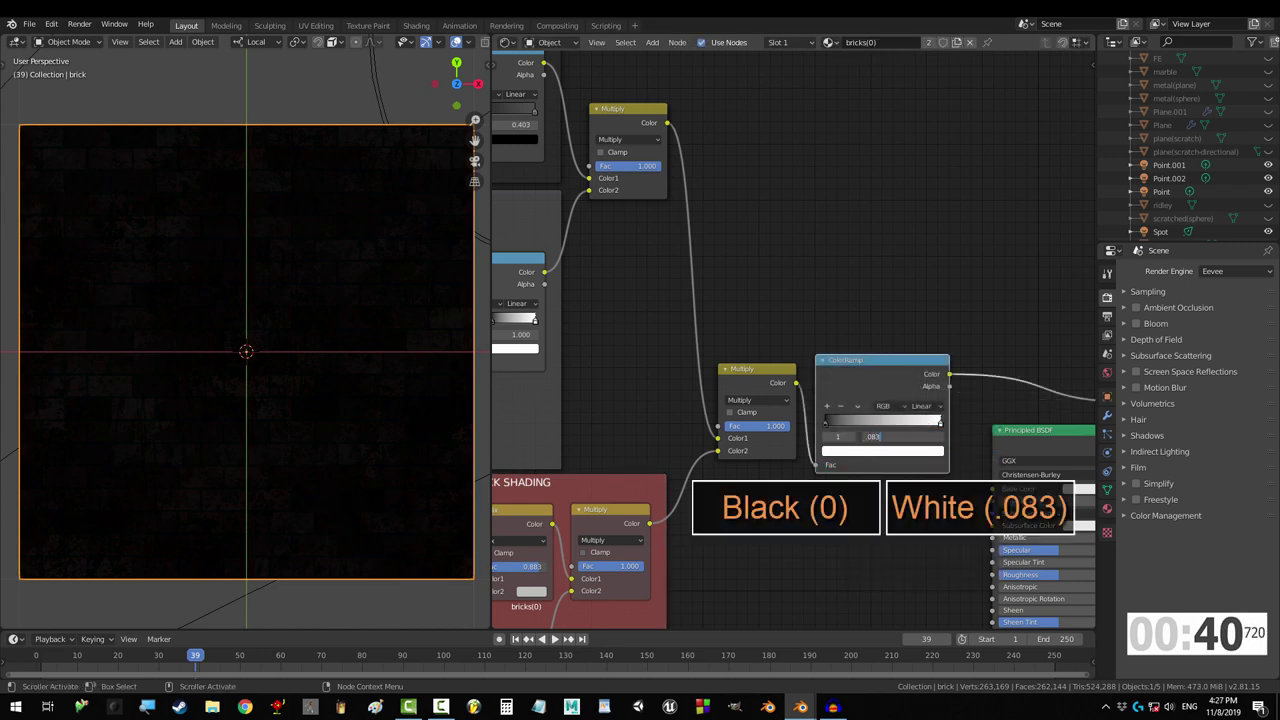
key(Return)
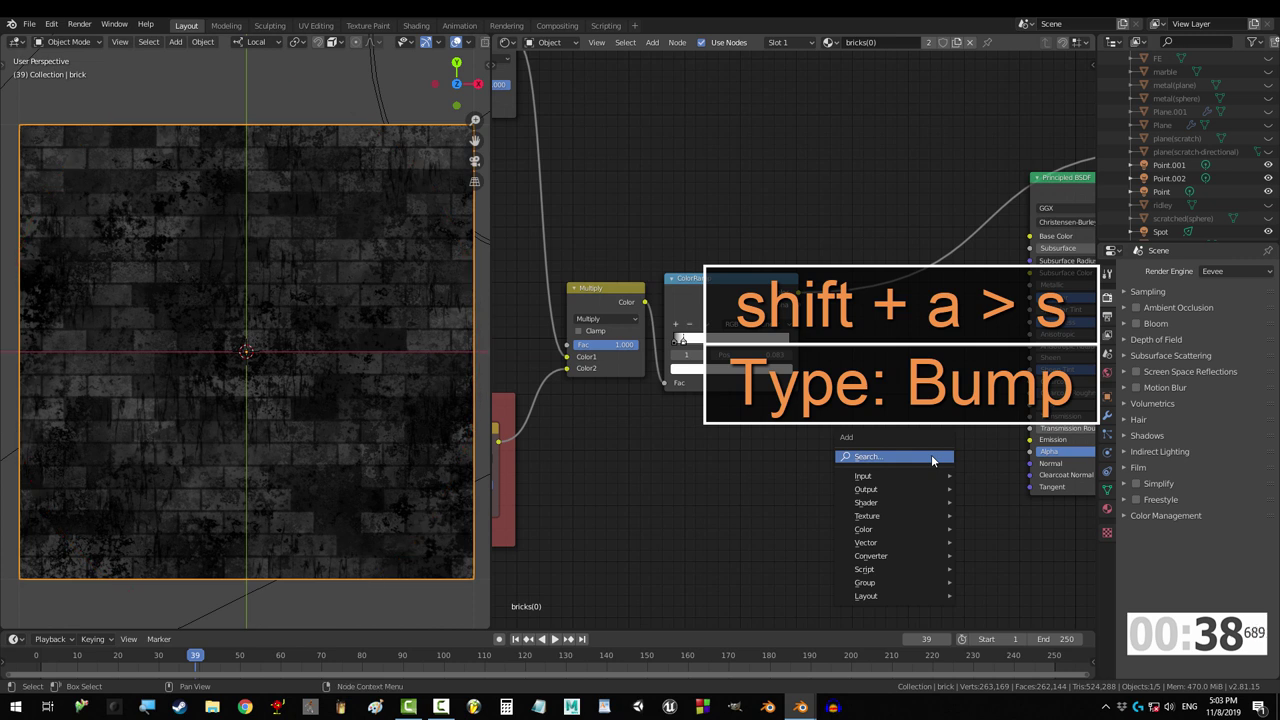
Add a Bump node at strength 0.633 driven by the ColorRamp Color into its Height.
text(sBump)
key(Return)
click(931, 454)
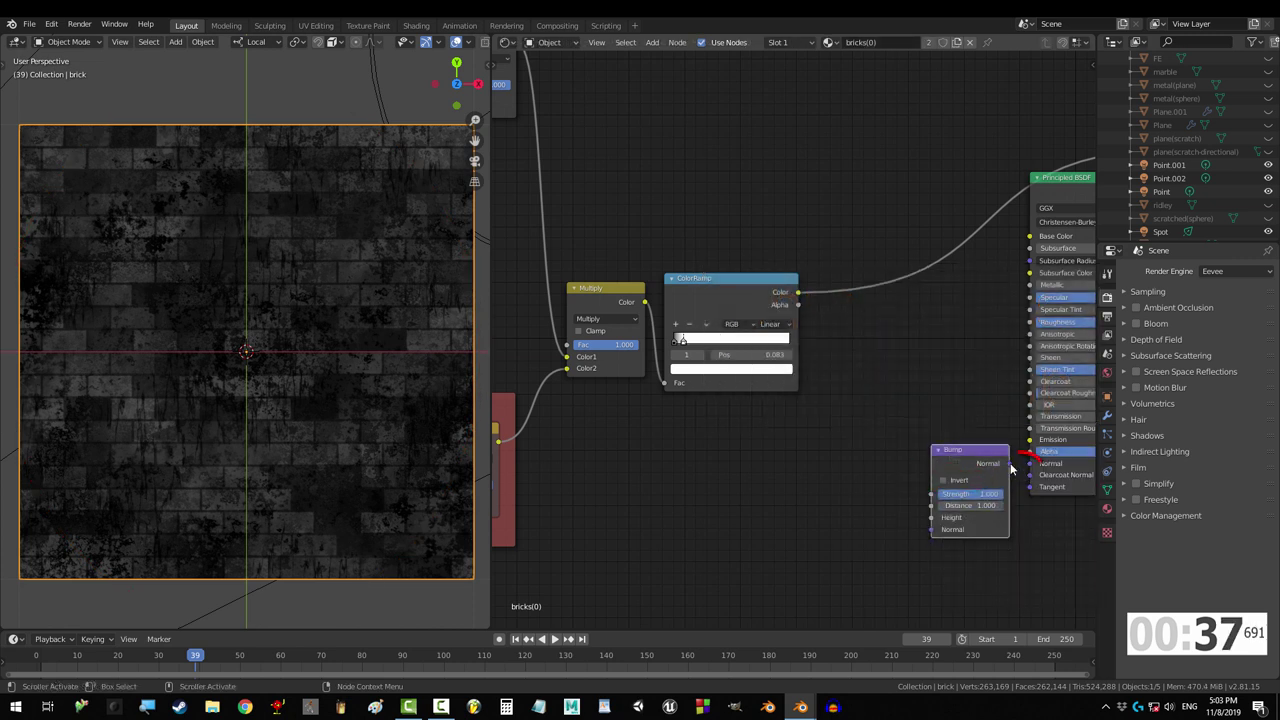
drag(798, 292, 927, 523)
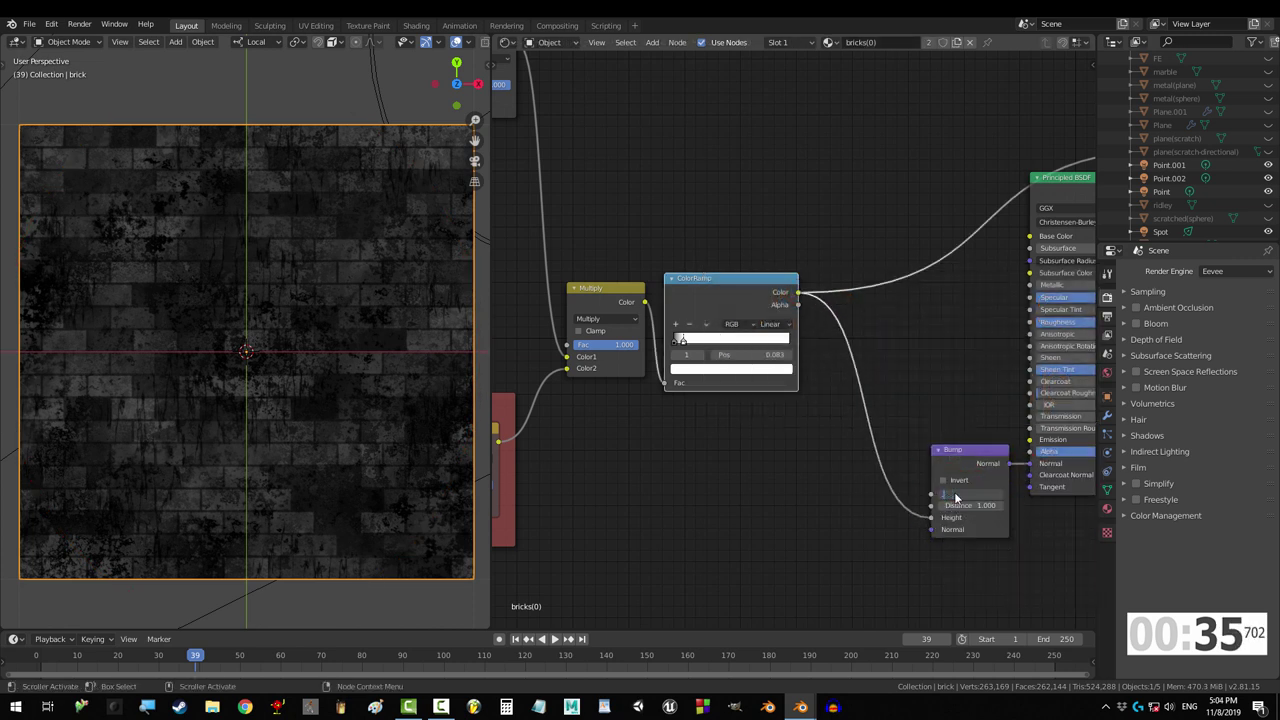
Route the ColorRamp into the shader's Roughness through an Invert node.
drag(798, 292, 916, 316)
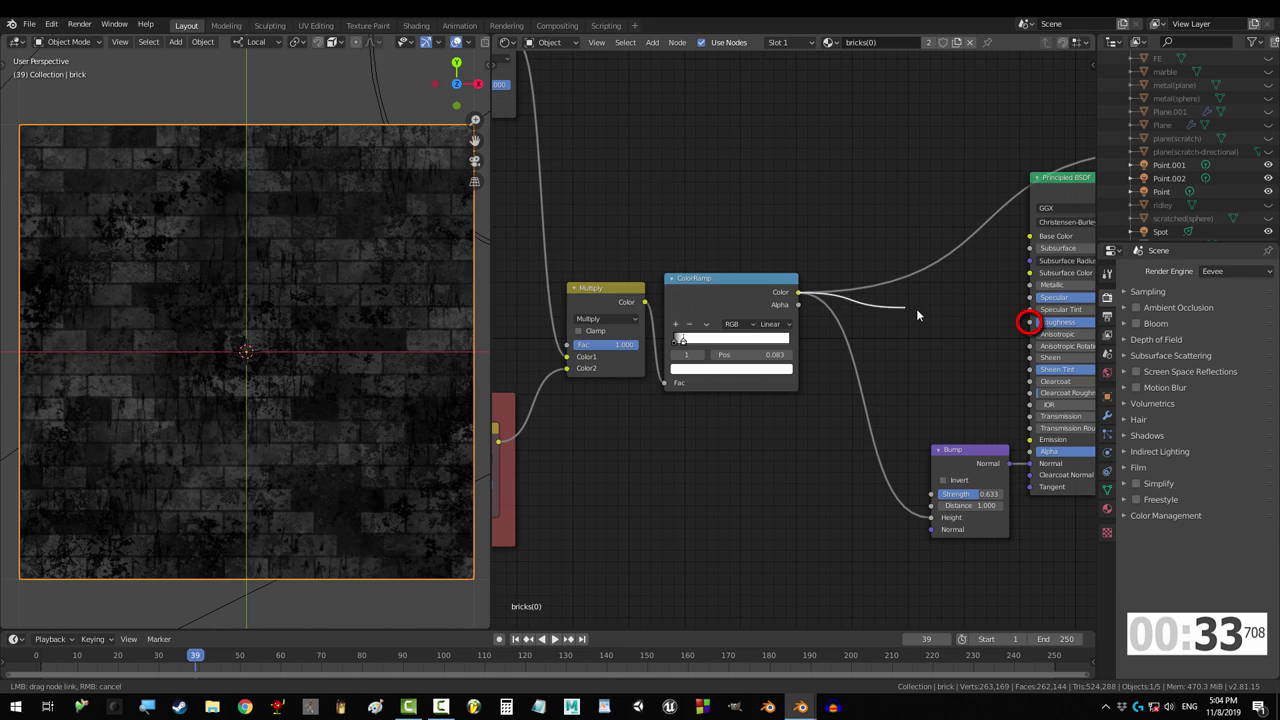
key(shift+a)
text(s)
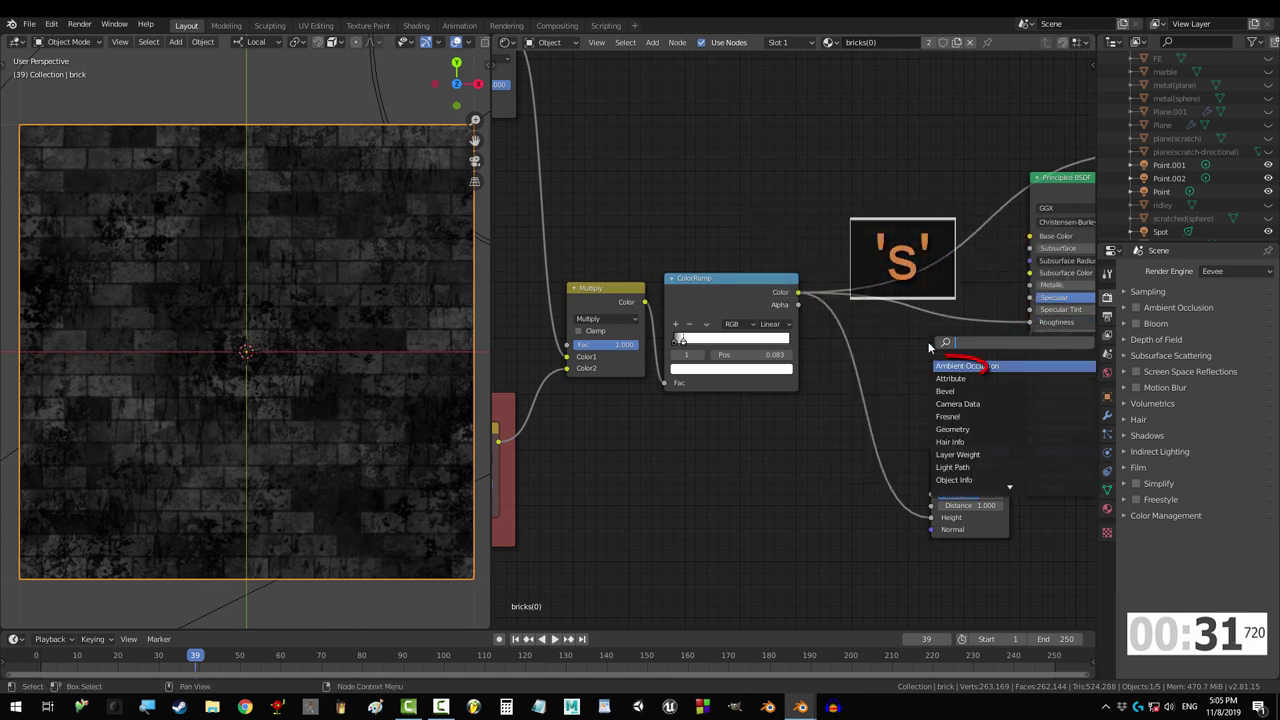
text(Invert)
key(Return)
click(965, 325)
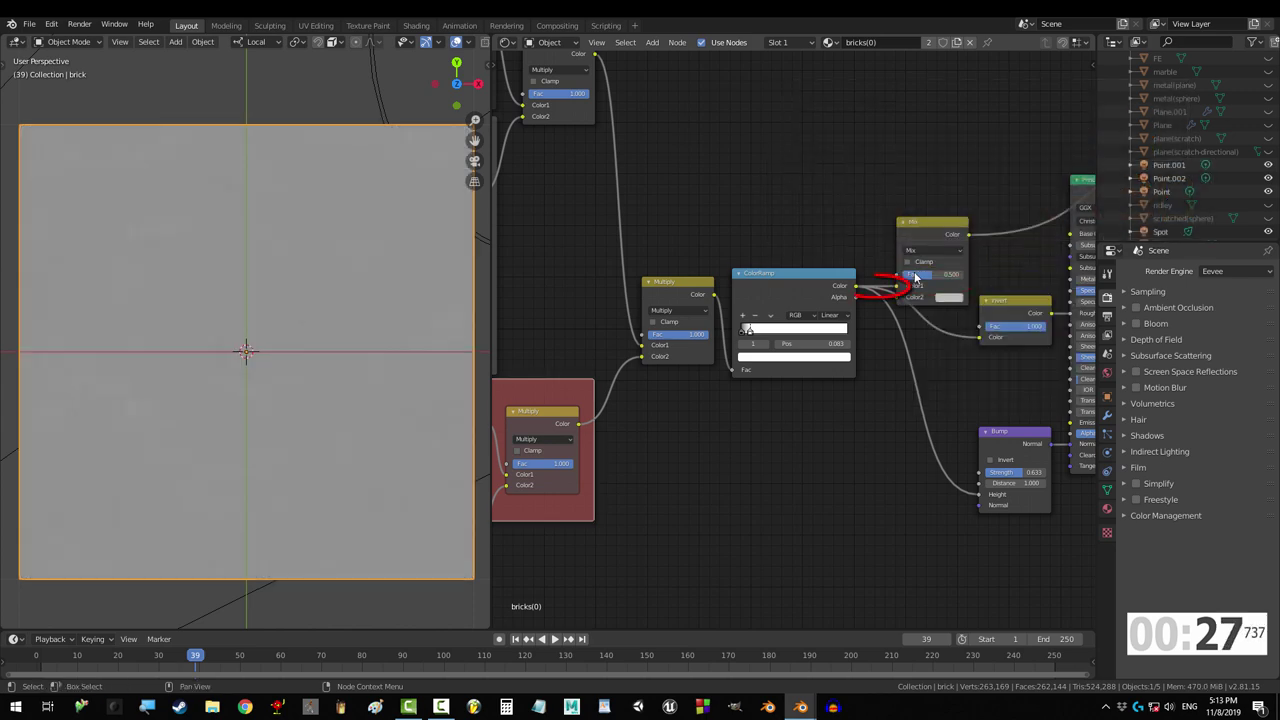
Set the Mix factor to 0.110 and connect its Color to the Base Color.
key(Return)
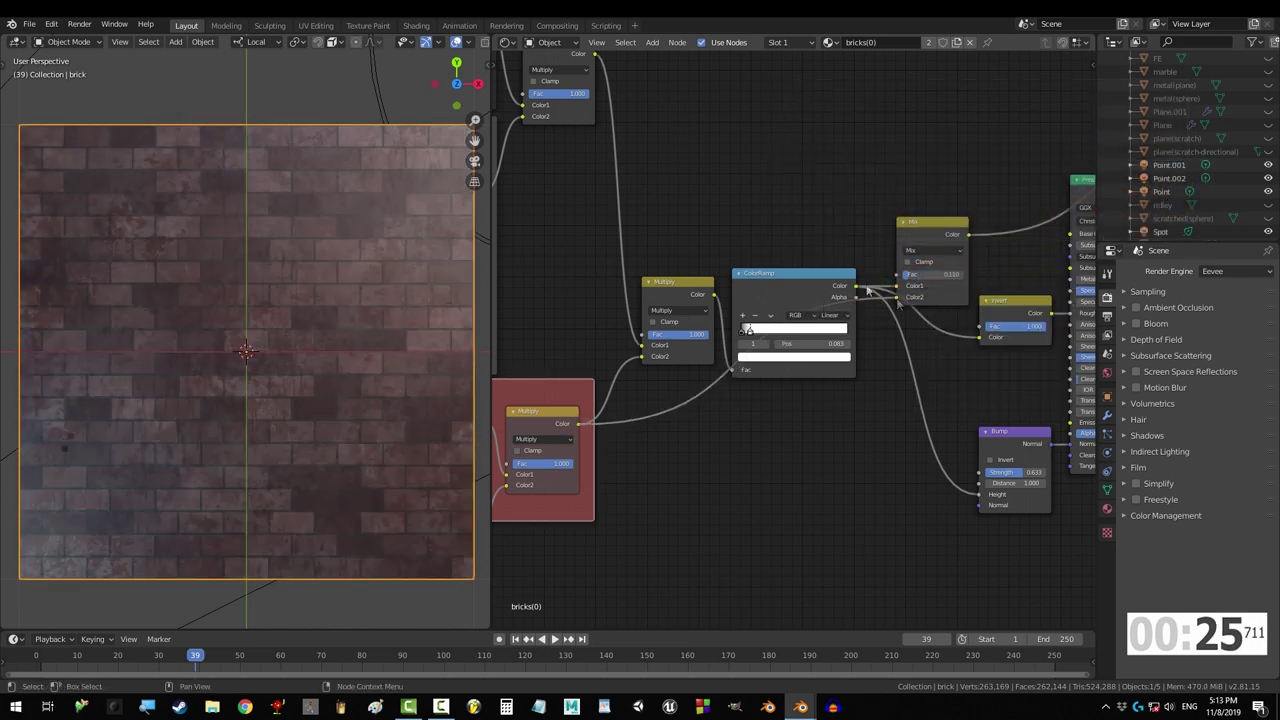
click(969, 236)
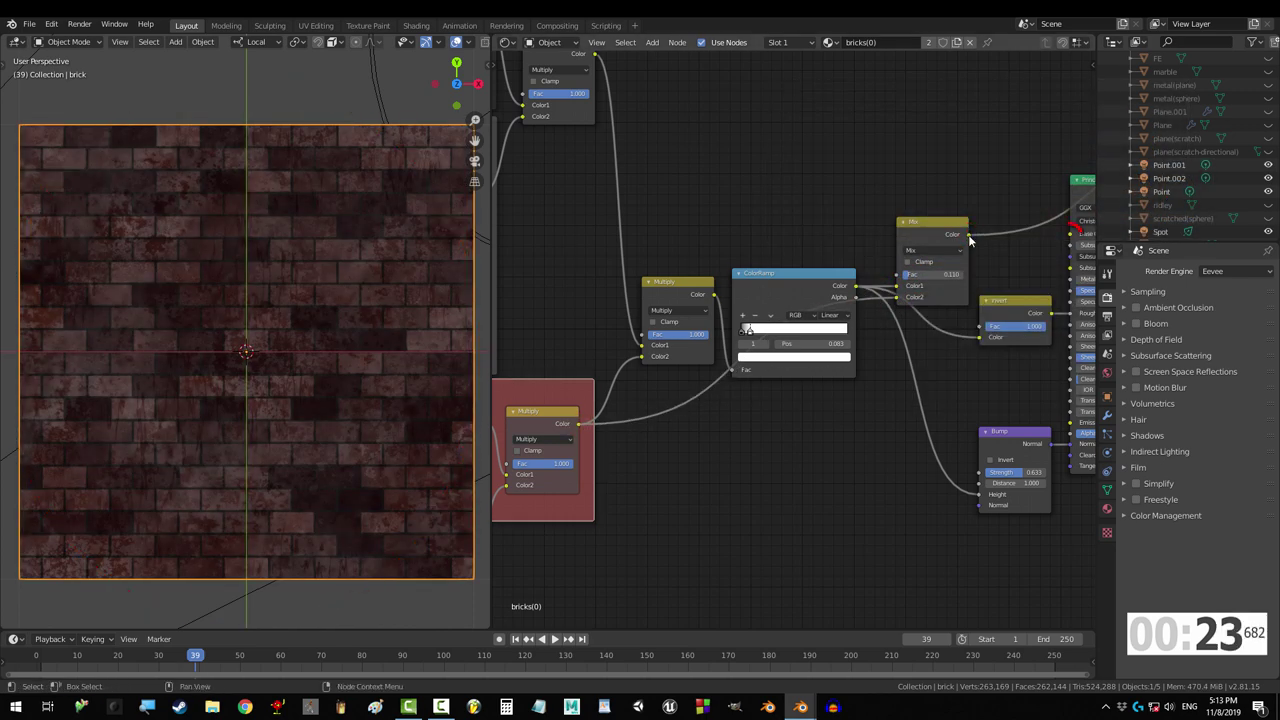
drag(1073, 243, 1072, 236)
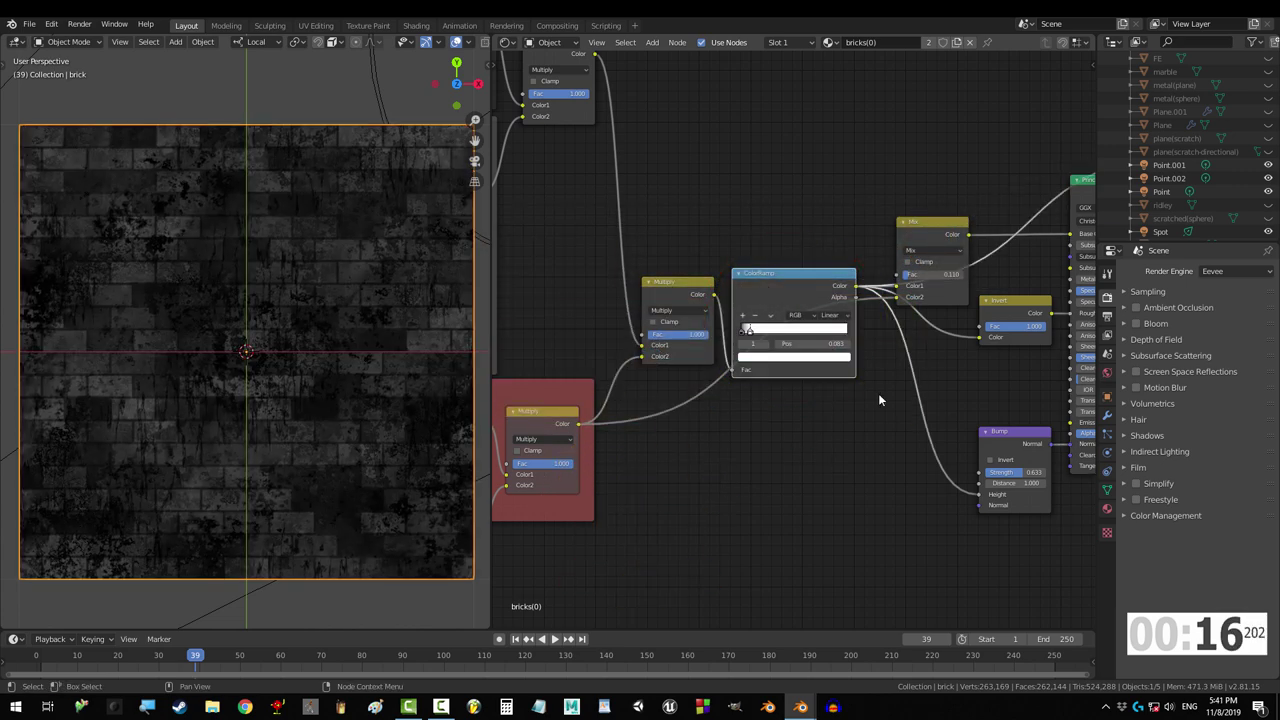
Move the Material Output right and add a Displacement node with Scale 0.055.
middle_drag(880, 400, 437, 437)
drag(811, 216, 991, 222)
key(shift+a)
text(displacement)
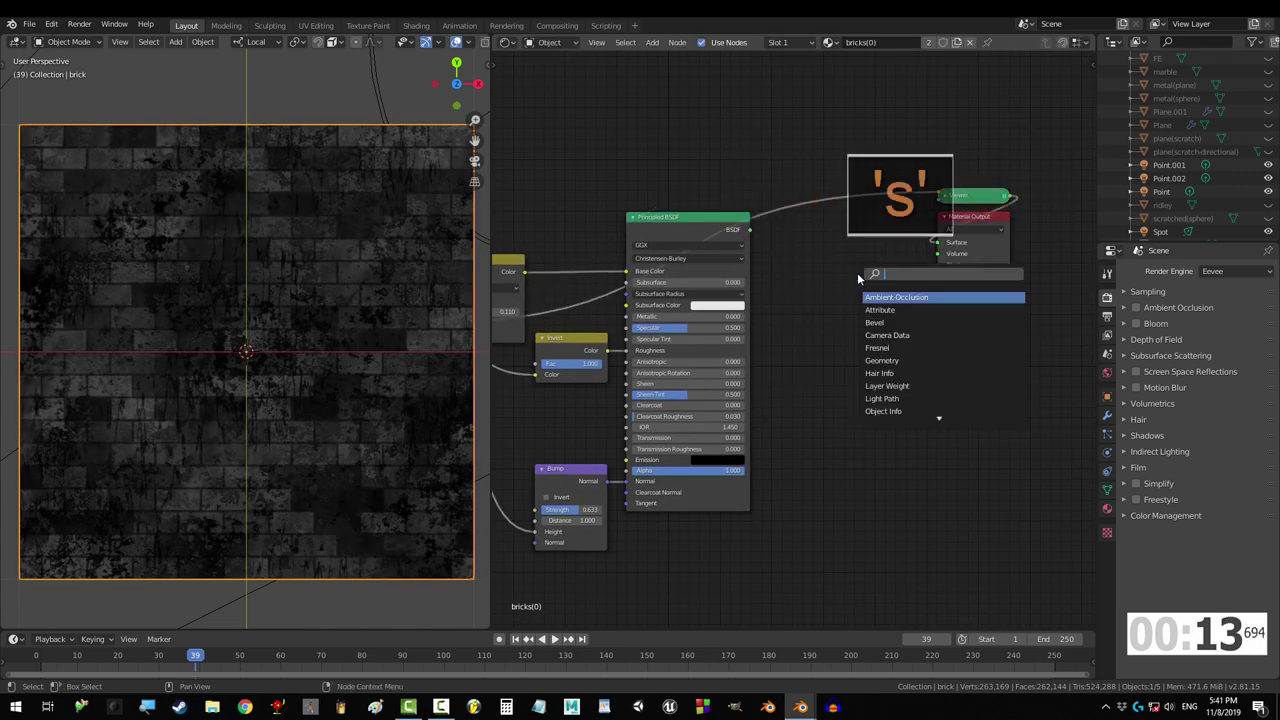
key(Return)
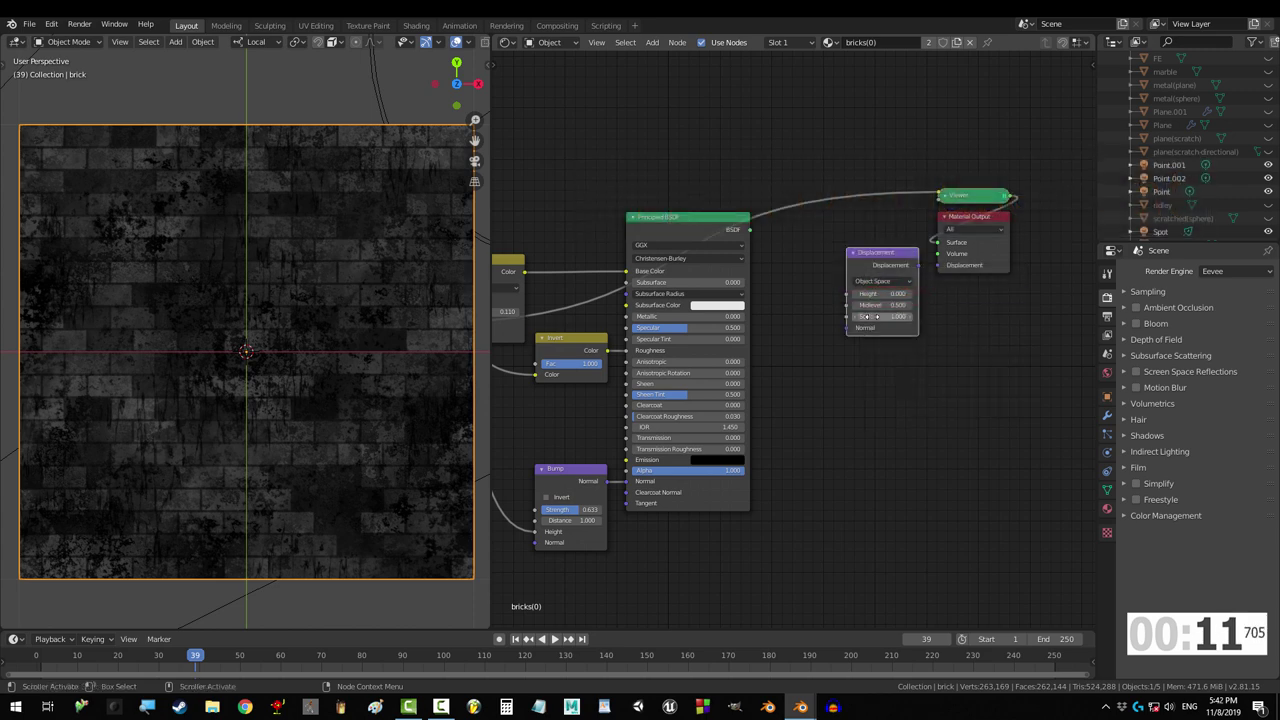
click(873, 317)
text(.05)
key(Return)
Feed a duplicated Multiply of brick shading and wear scratches into Displacement Height and the Material Output.
scroll(873, 317, down, 2)
click(528, 325)
key(shift+d)
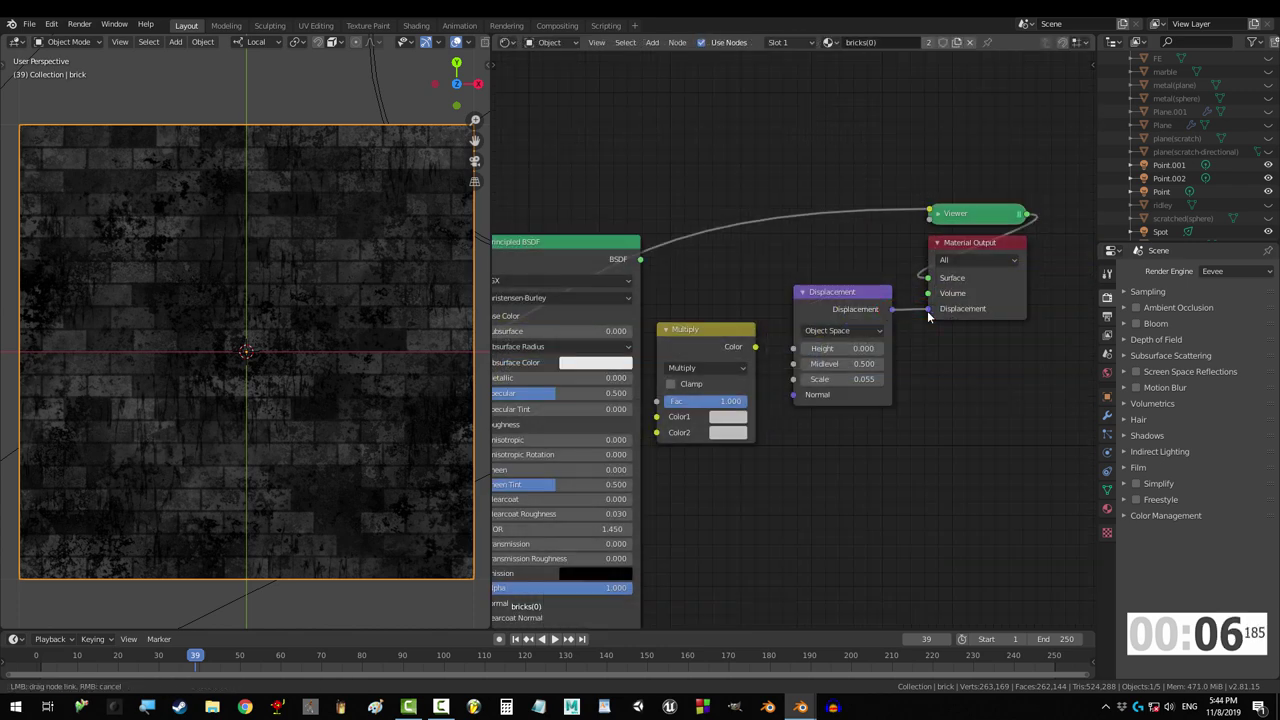
drag(927, 310, 927, 310)
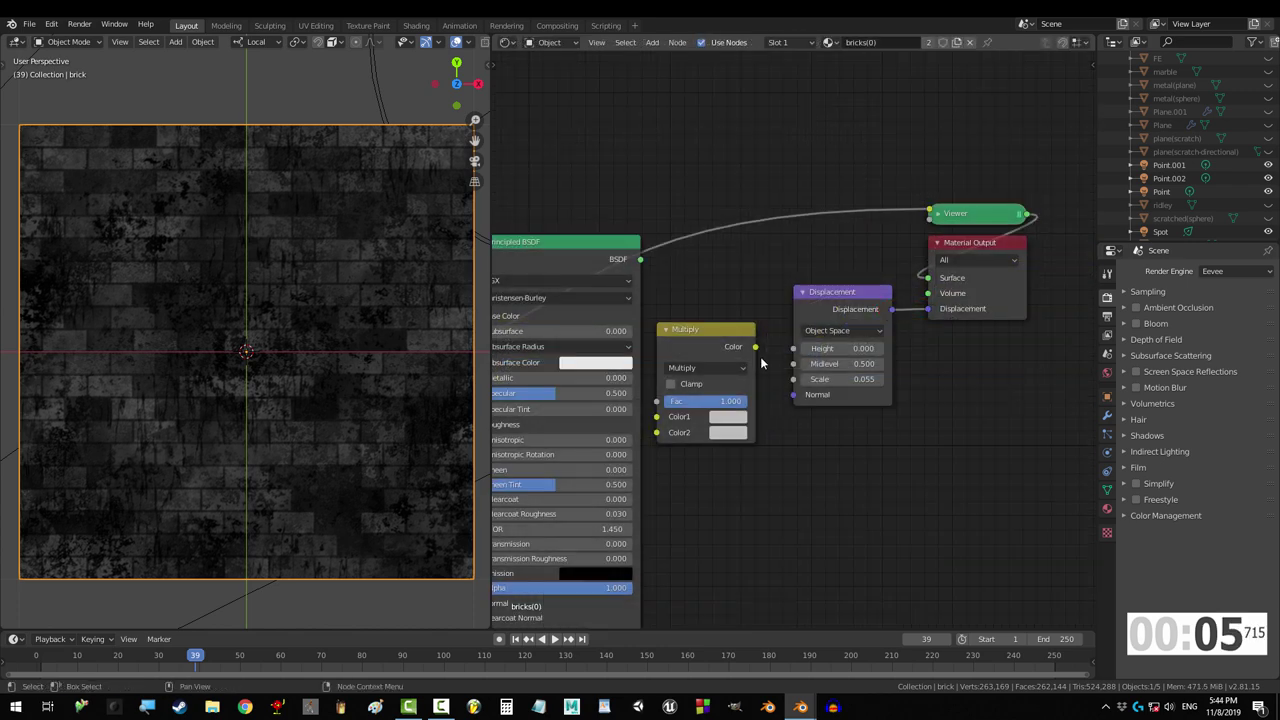
drag(793, 355, 795, 349)
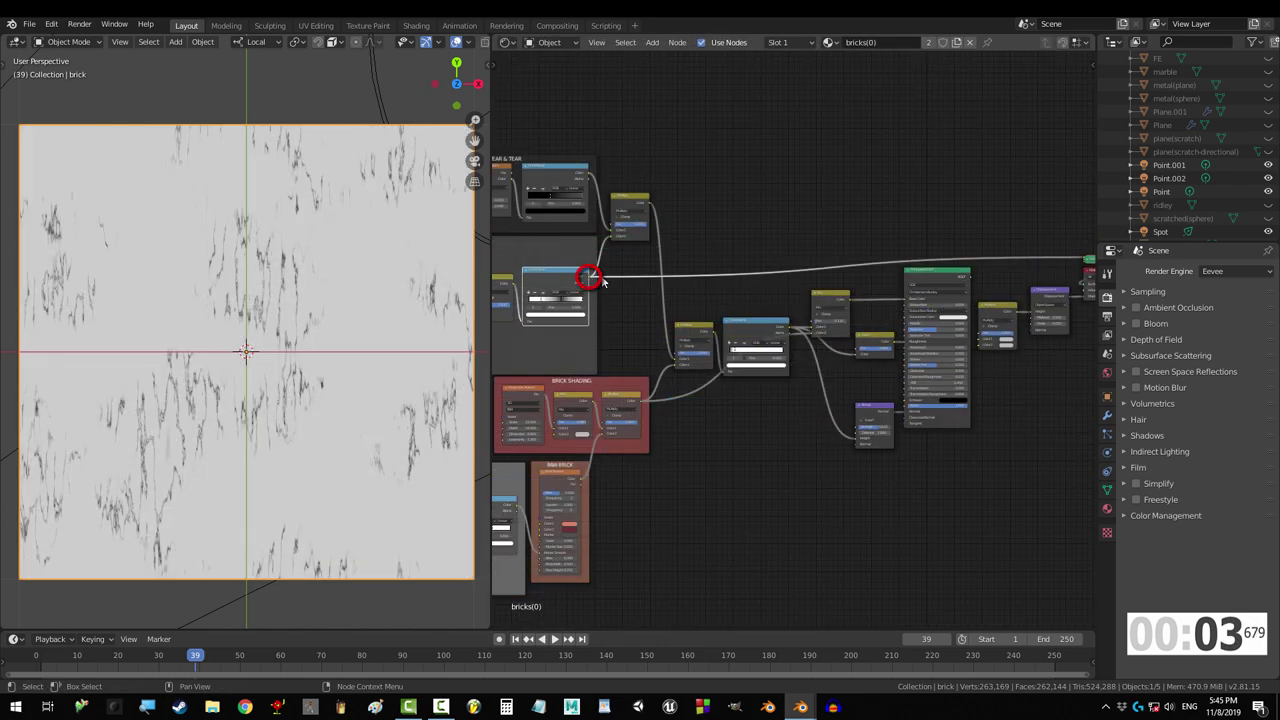
drag(977, 343, 645, 404)
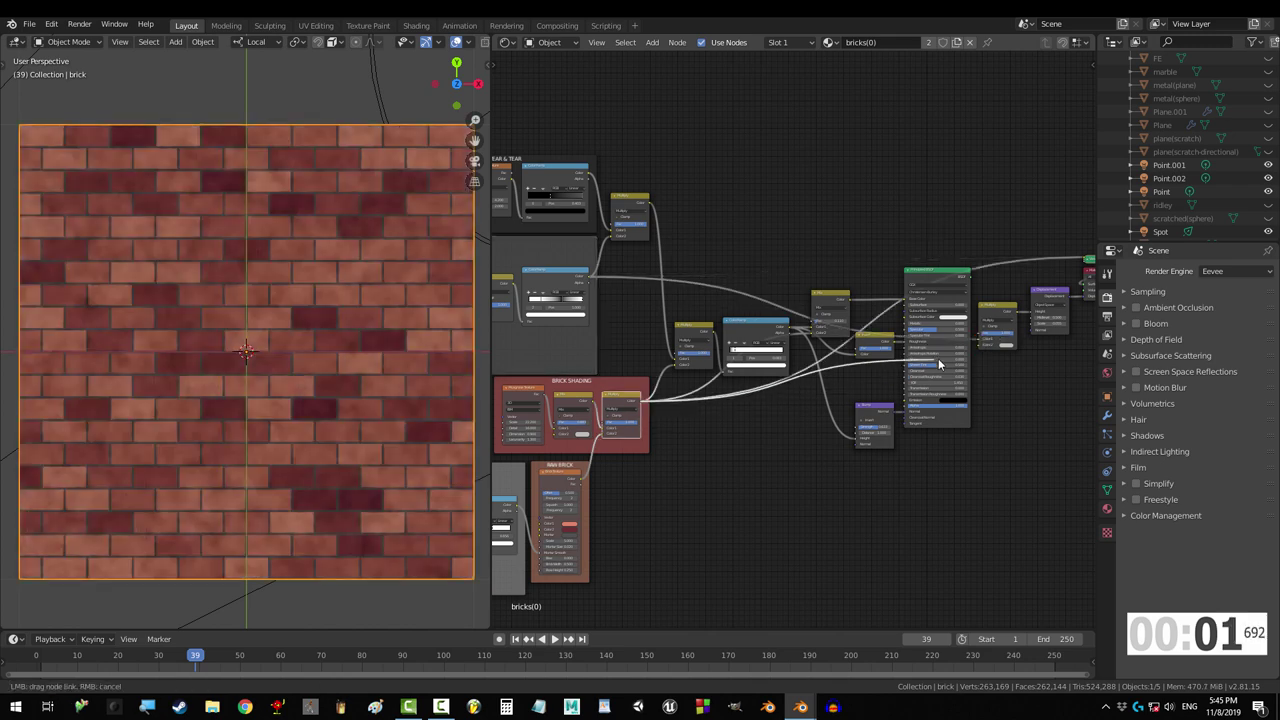
drag(977, 344, 977, 344)
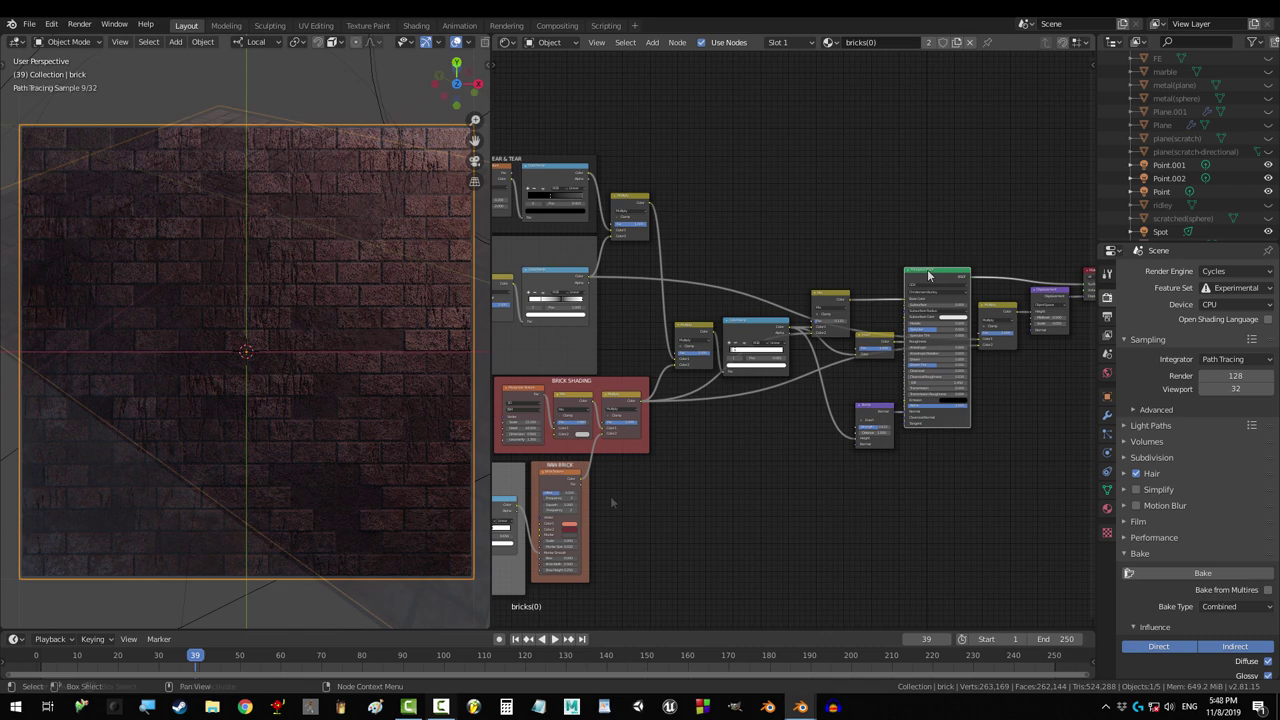
Orbit the viewport to see the brick plane in perspective and reframe the whole node tree.
middle_drag(240, 300, 204, 154)
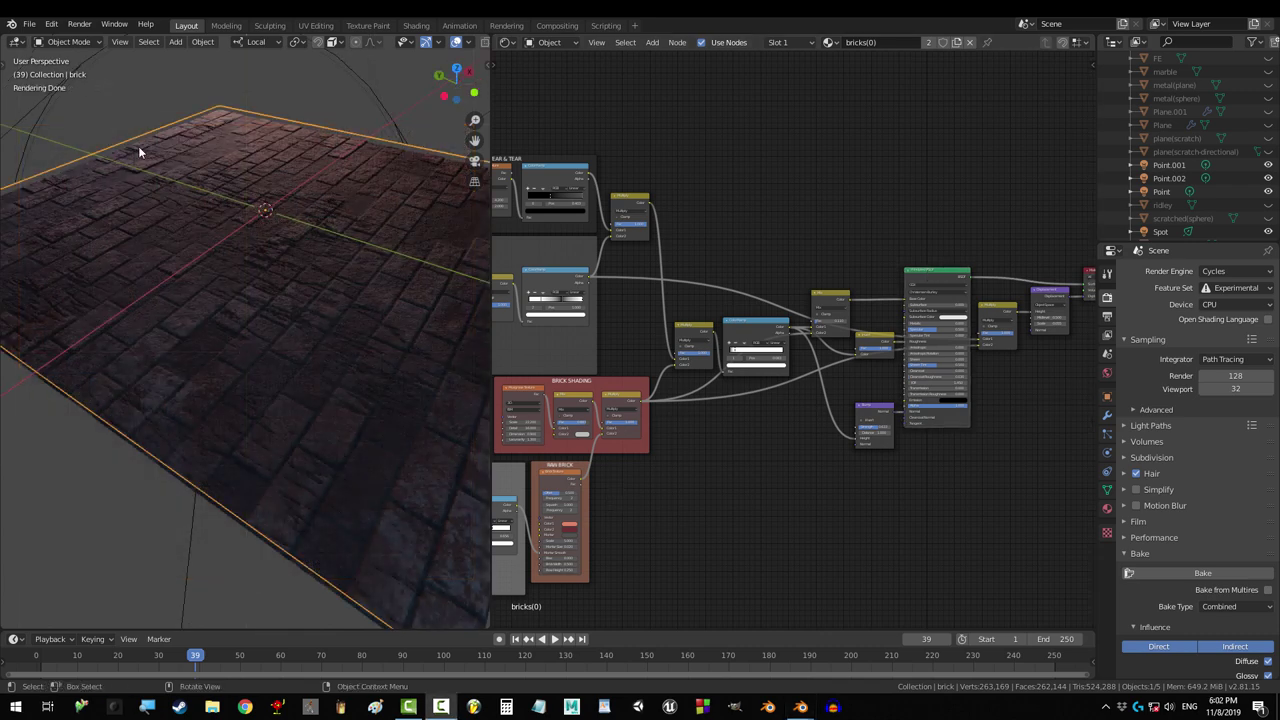
scroll(832, 469, down, 3)
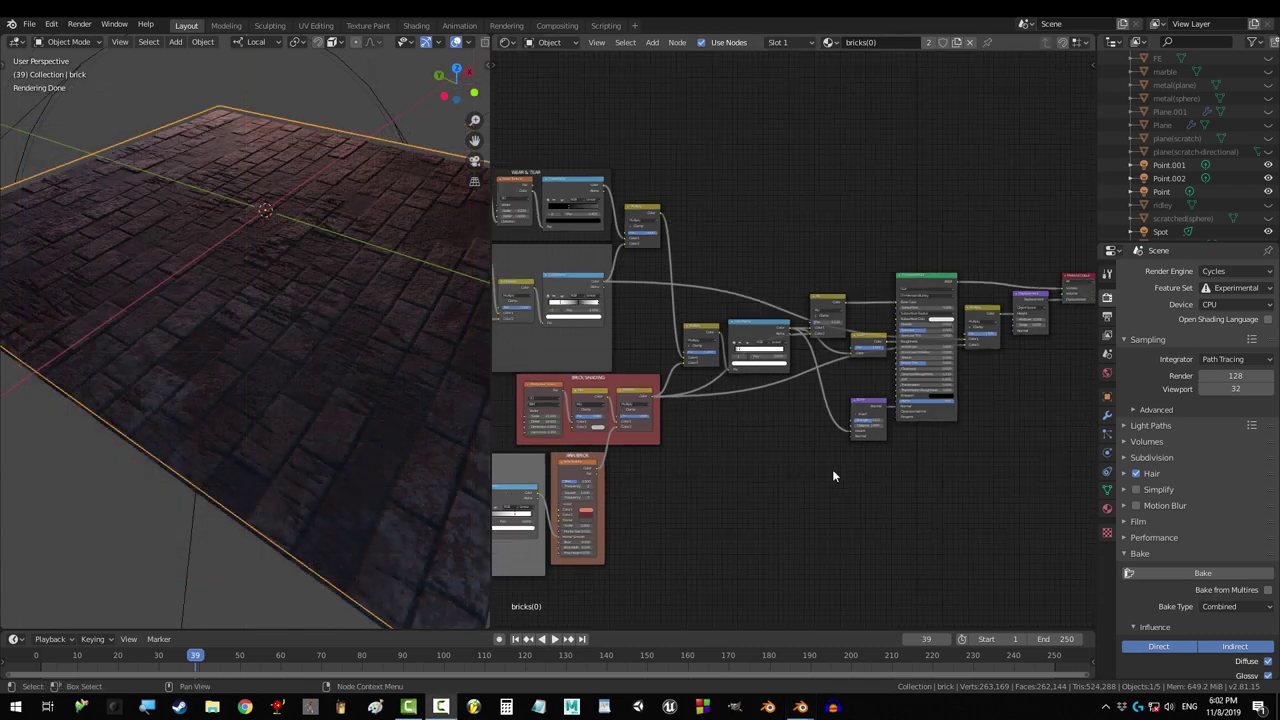
middle_drag(738, 467, 875, 477)
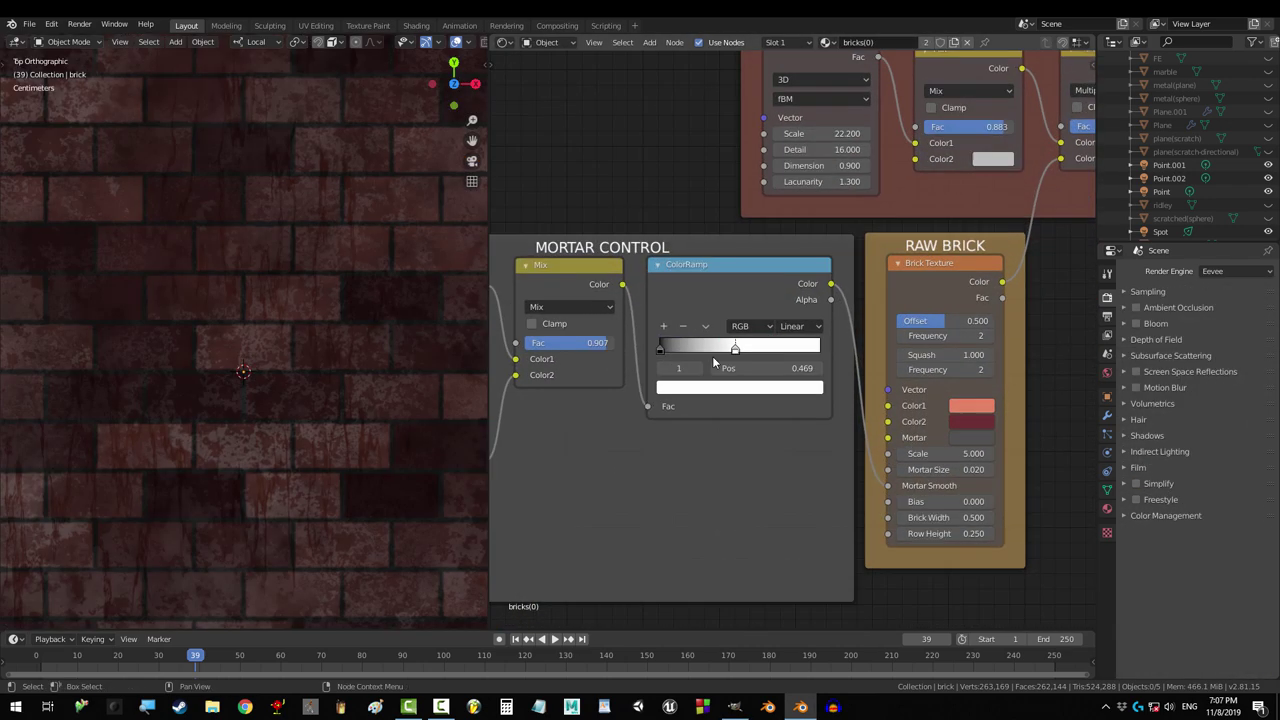
Move a ColorRamp stop to 1.000, lower the brick shading Mix factor, and raise the bump Multiply factor to 1.000.
mouse_move(712, 356)
mouse_down()
mouse_move(674, 352)
mouse_move(819, 348)
mouse_move(747, 355)
mouse_up()
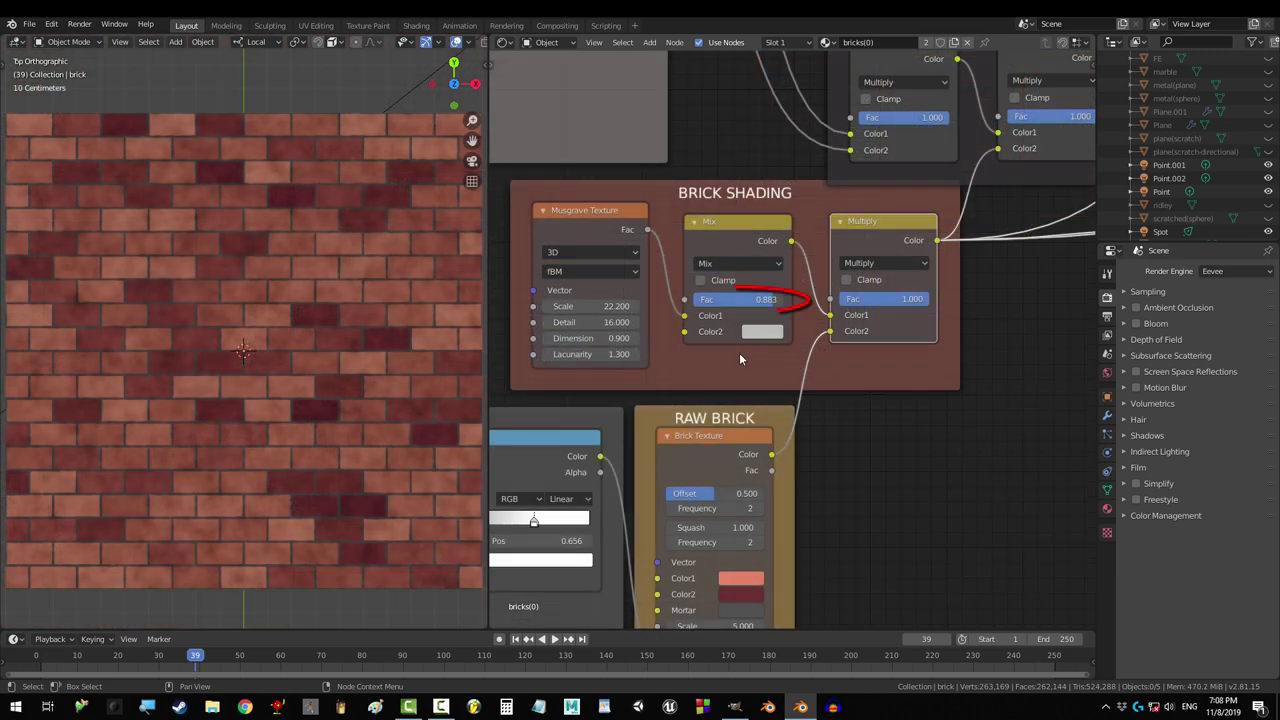
drag(748, 298, 670, 298)
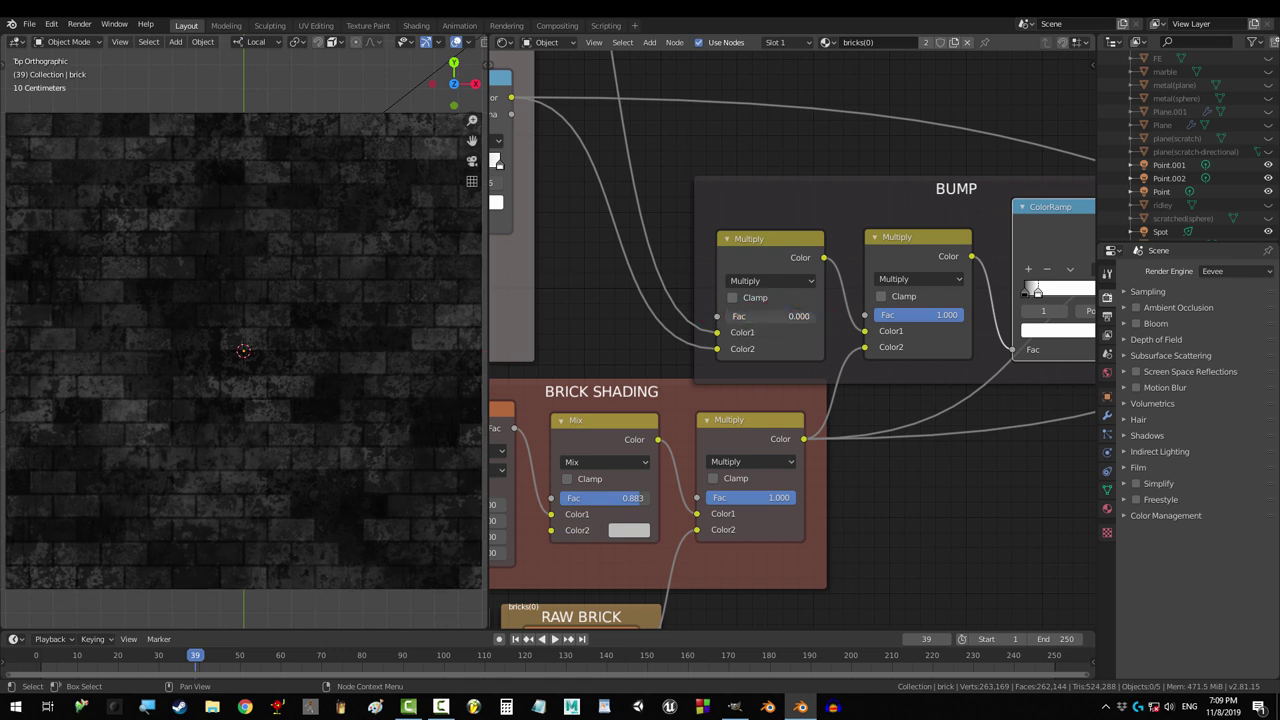
drag(770, 316, 818, 316)
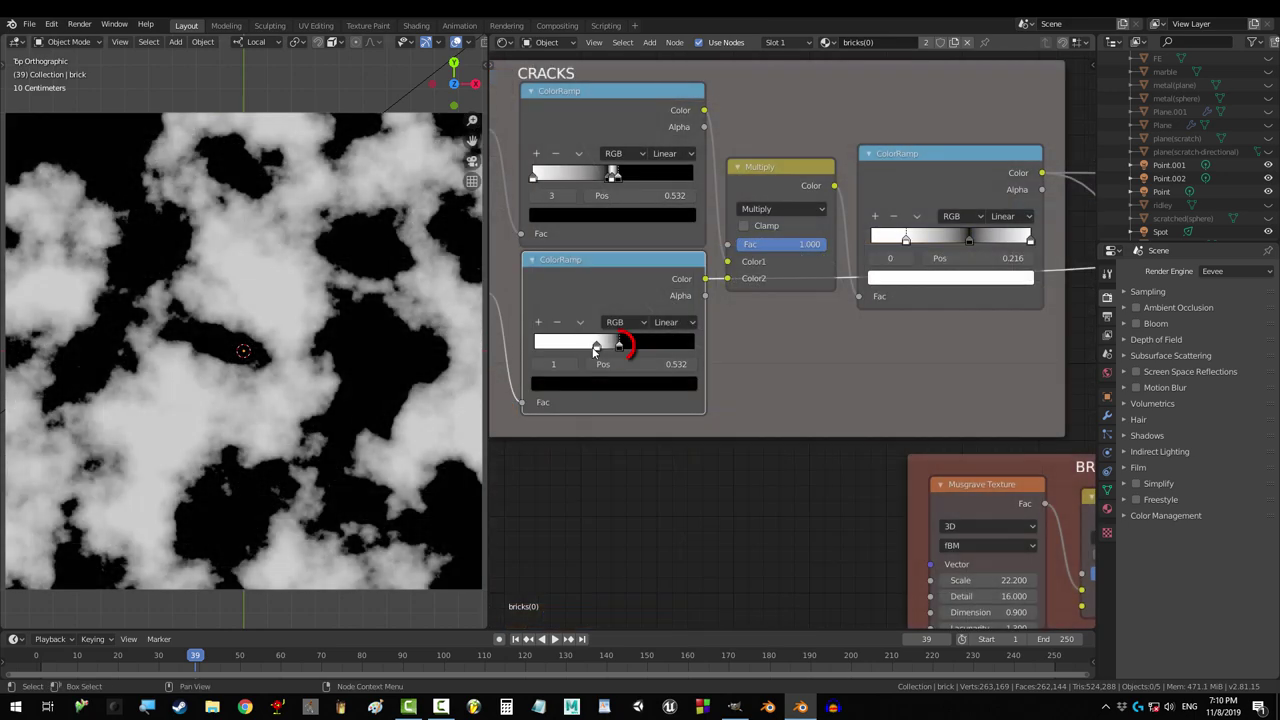
Reshape the cracks ColorRamp, preview the crack outputs, and raise Brick Texture Frequency to 4.
drag(619, 345, 607, 369)
ctrl+shift+click(768, 190)
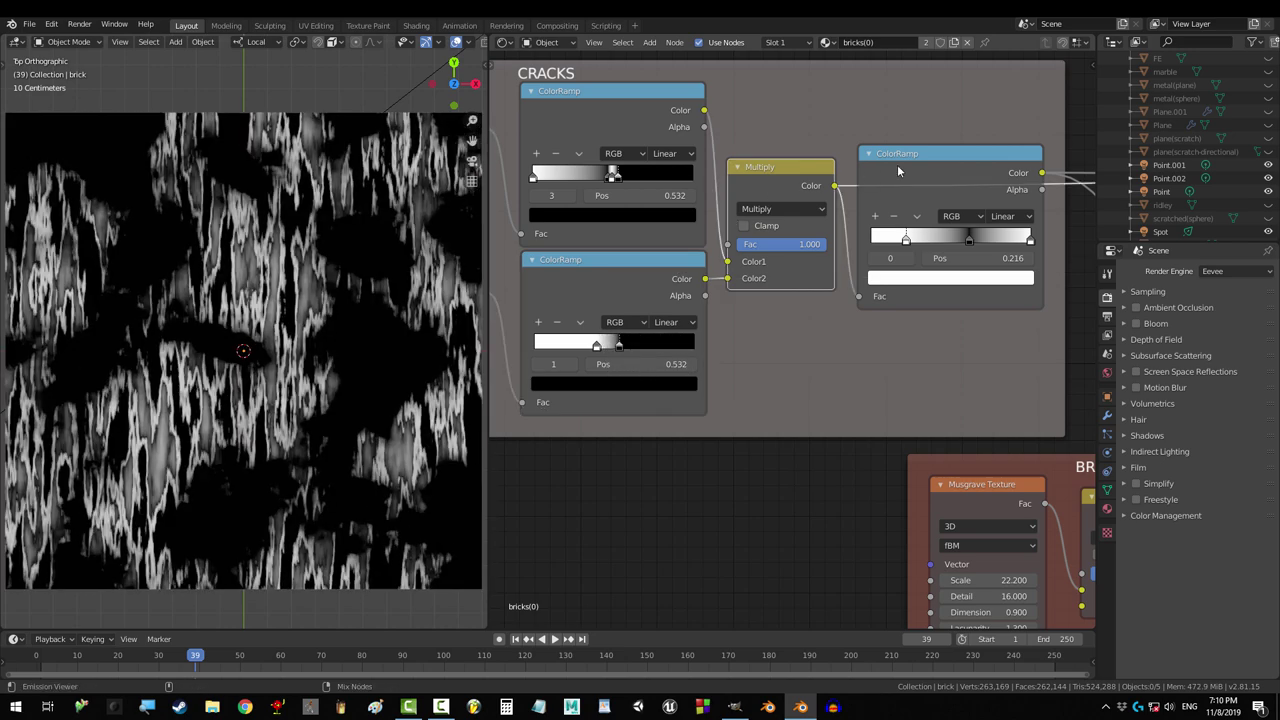
ctrl+shift+click(900, 172)
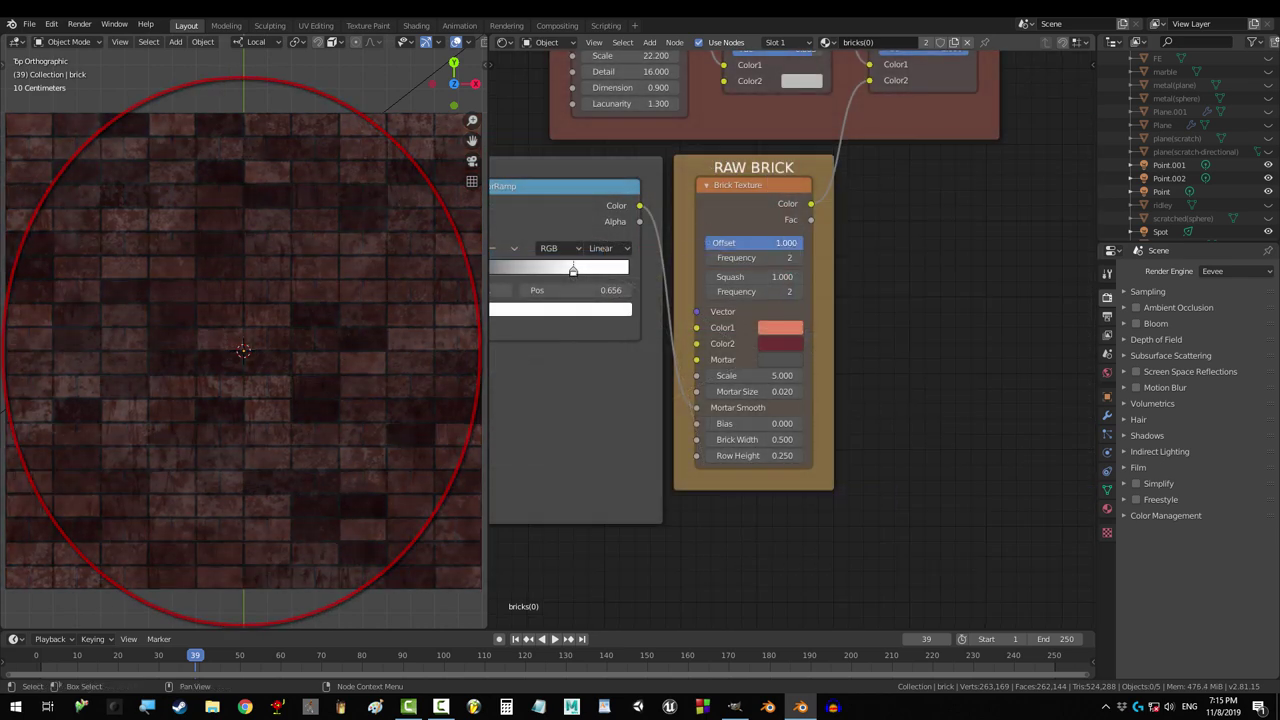
click(798, 258)
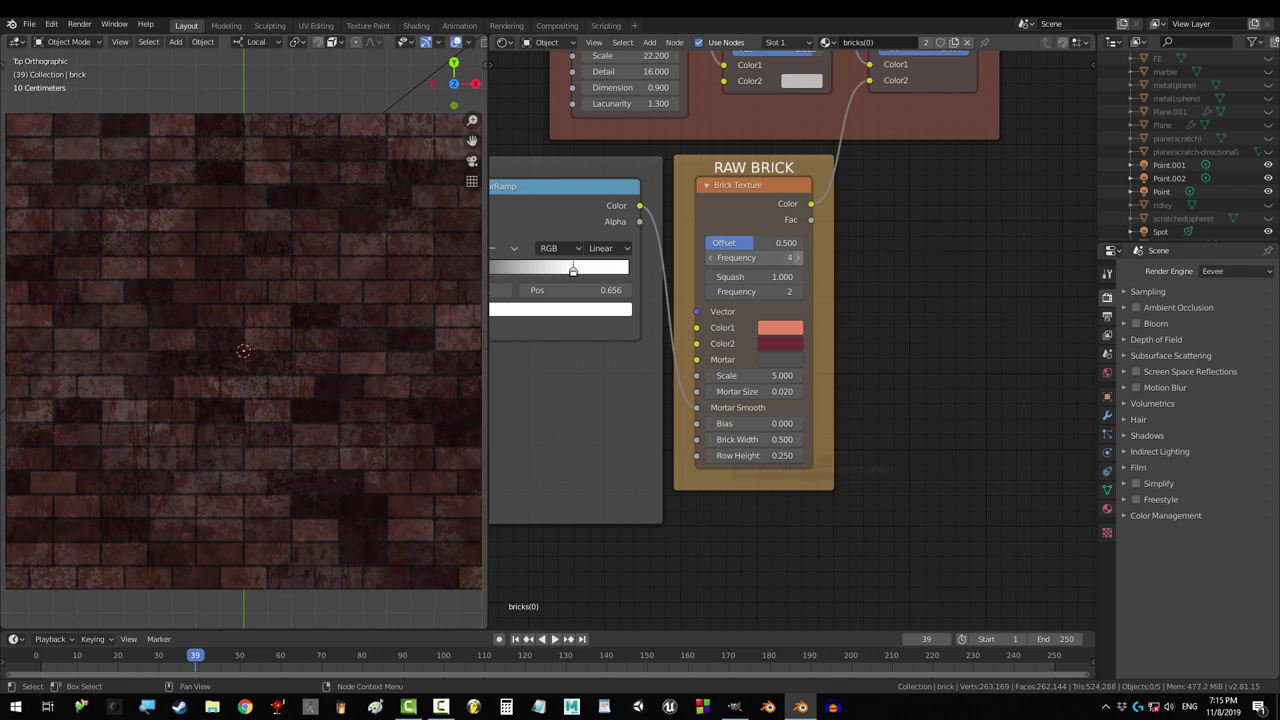